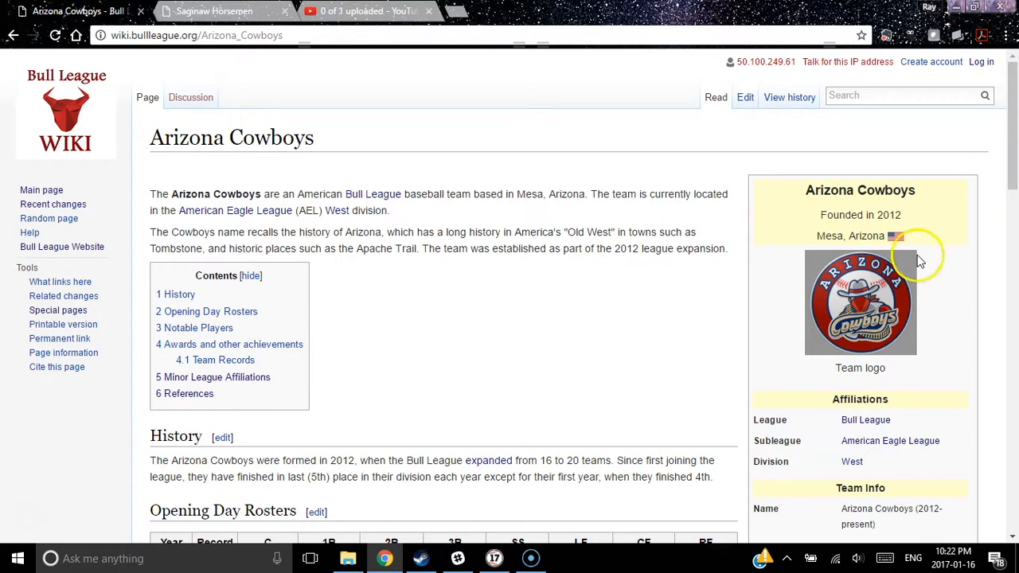
Review the Saginaw Horsemen page linked under the Arizona Cowboys' minor league affiliations, including its records and references, and return to the Cowboys page.
left_click_drag(1011, 152, 1015, 454)
left_click(251, 320)
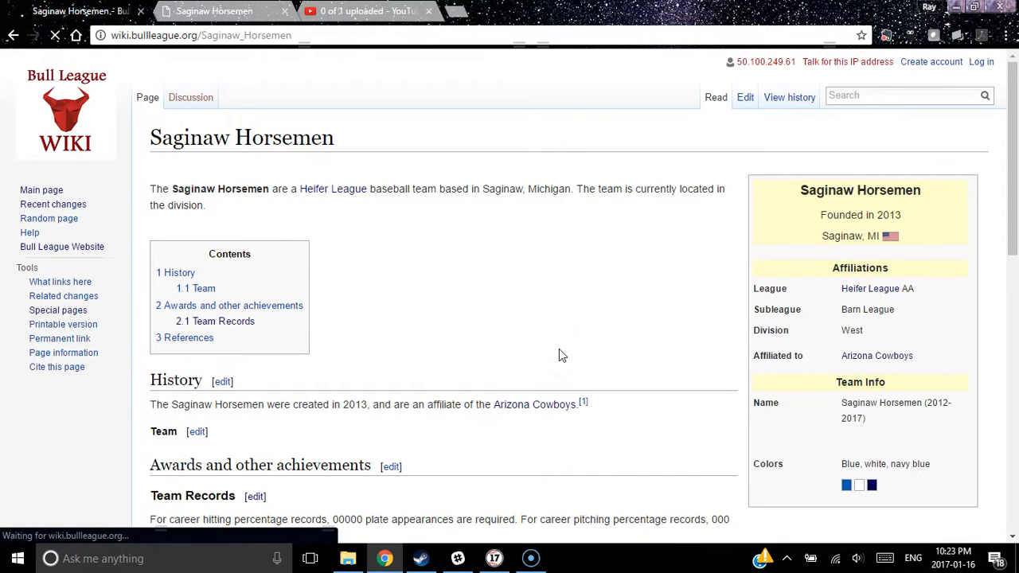
scroll(904, 452, "down", 15)
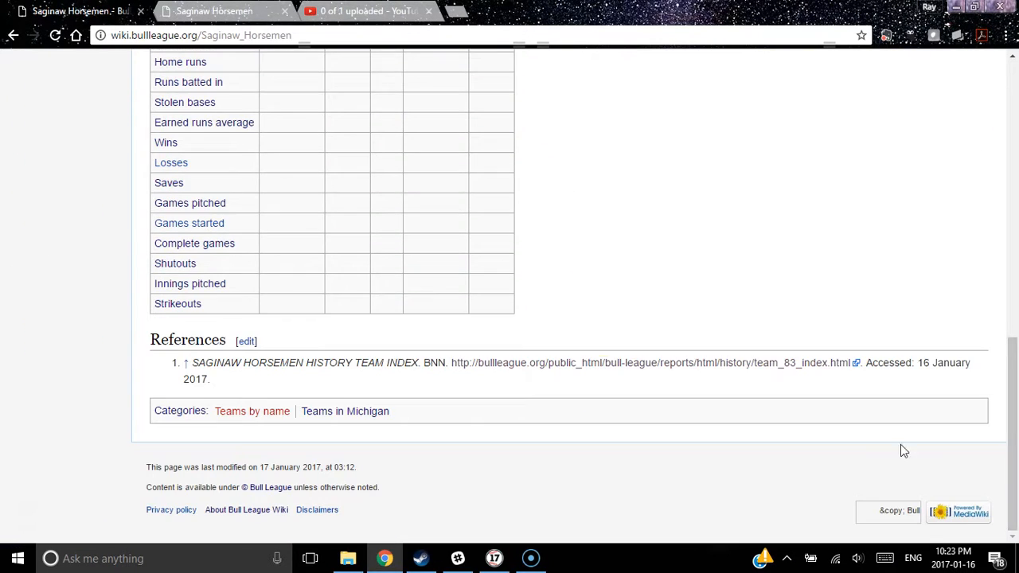
key("alt+Left")
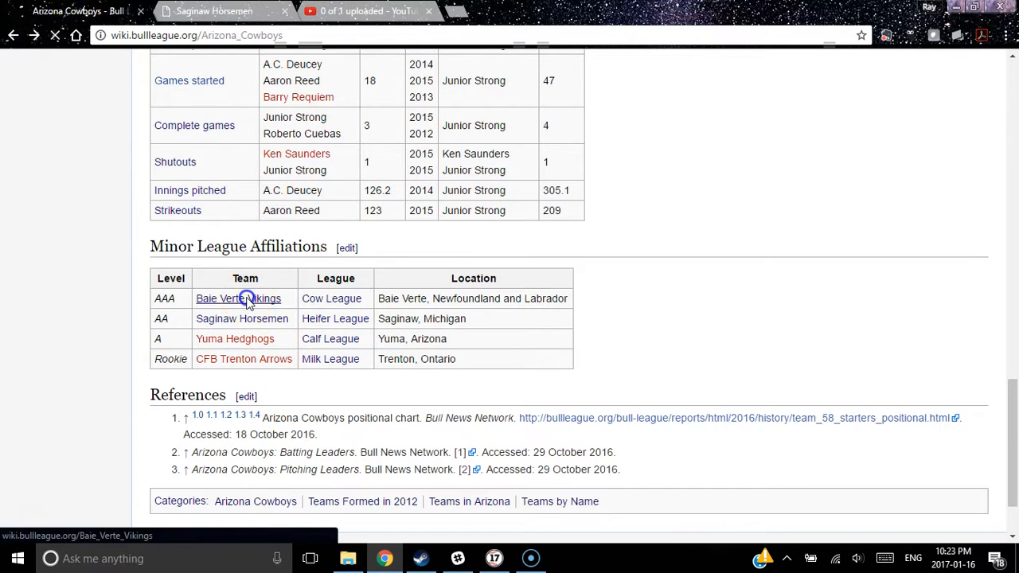
Review the Baie Verte Vikings affiliate page down to its references and return to the beginning of the Arizona Cowboys page.
left_click(248, 301)
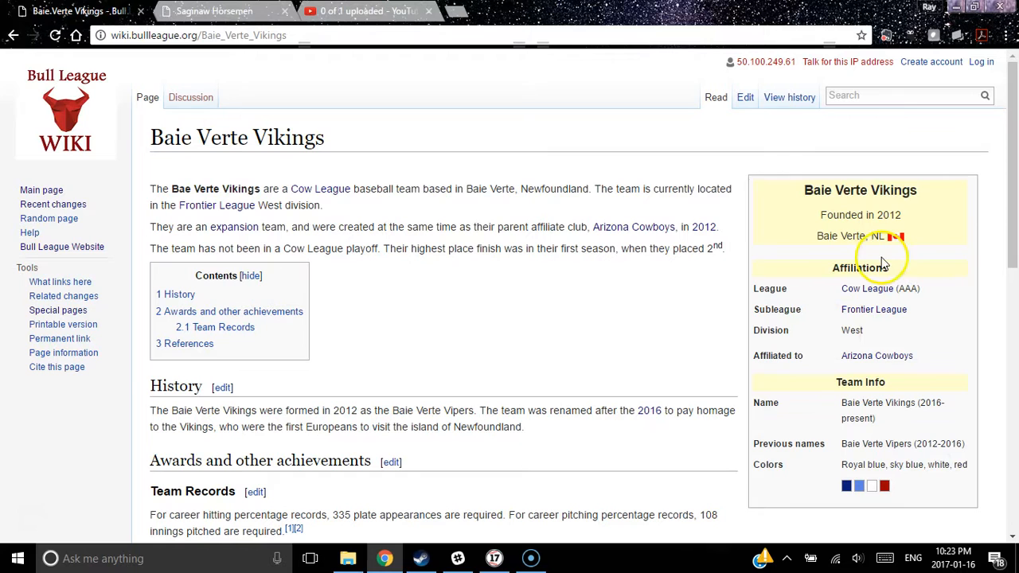
left_click_drag(1012, 229, 1012, 460)
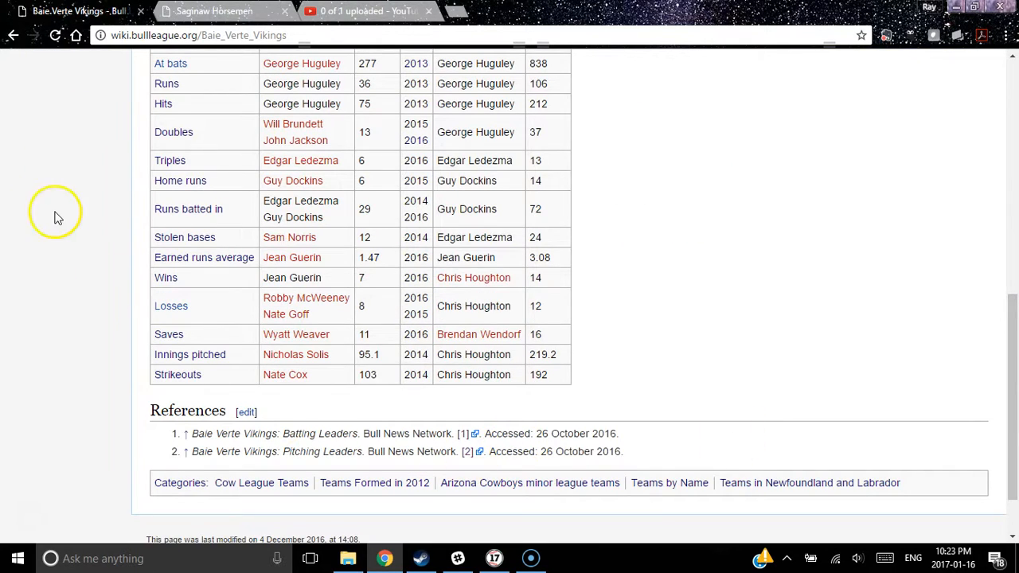
left_click(12, 37)
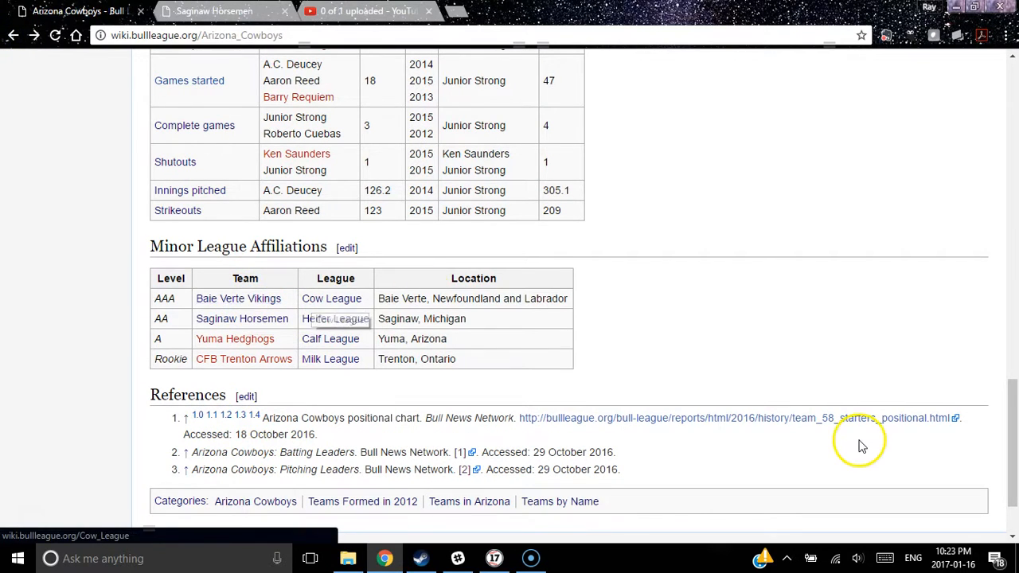
left_click_drag(1017, 446, 1016, 98)
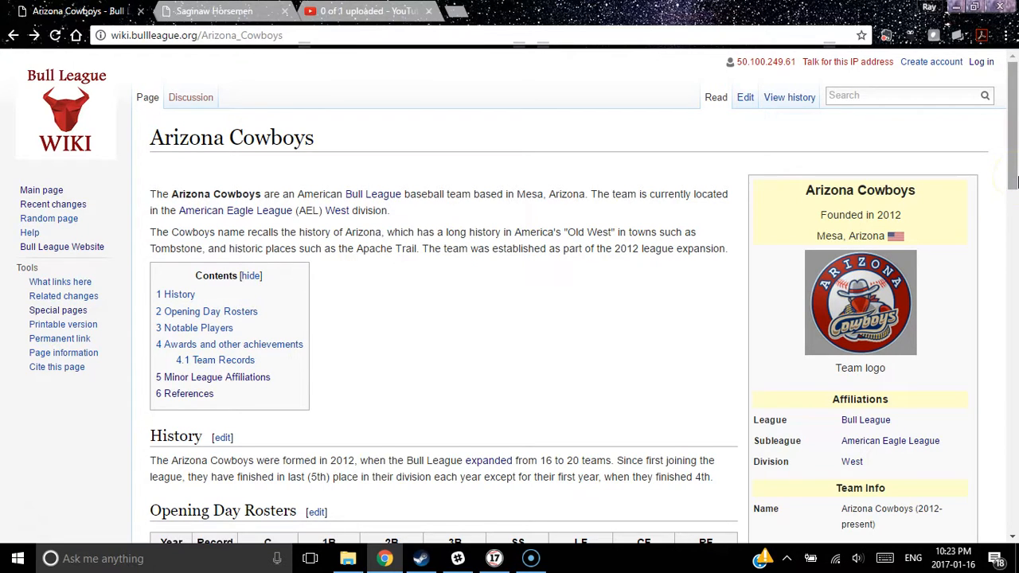
Save the Horsemen team logo from the Saginaw Horsemen batting leaders page as saginaw_horsemen.png in the Logos folder.
key("alt+Left")
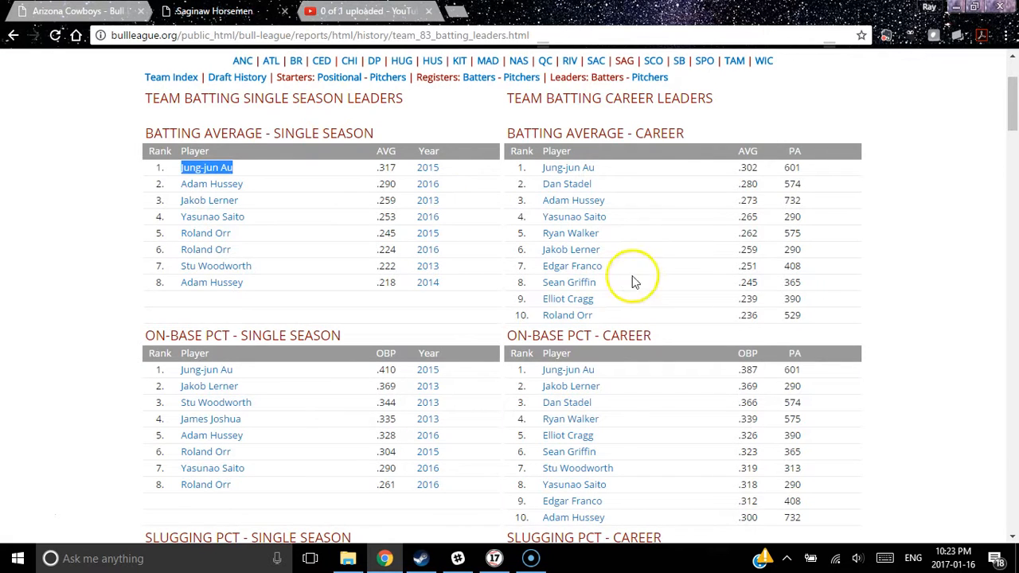
left_click_drag(1013, 133, 1014, 86)
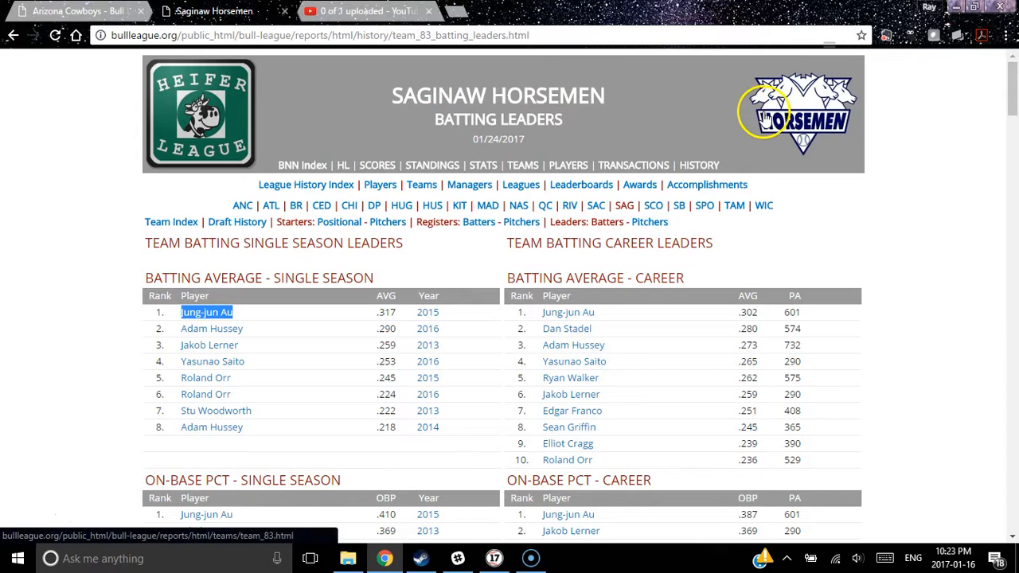
right_click(798, 110)
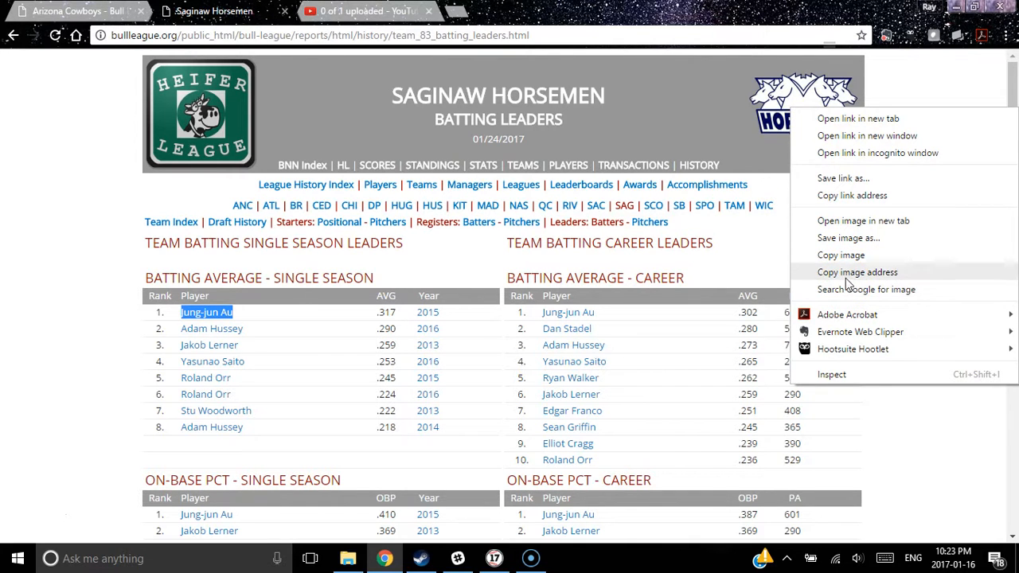
left_click(848, 238)
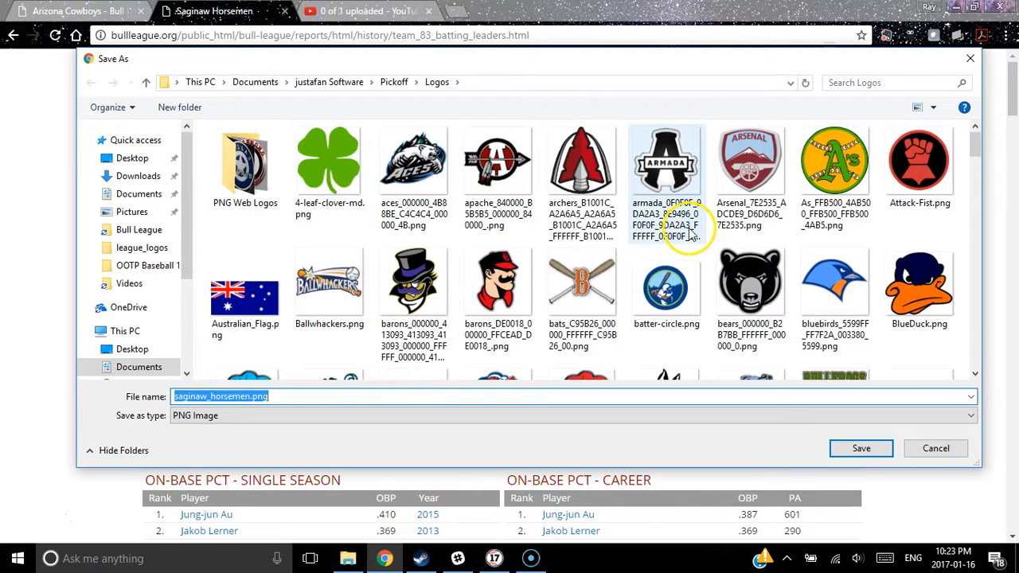
left_click(860, 448)
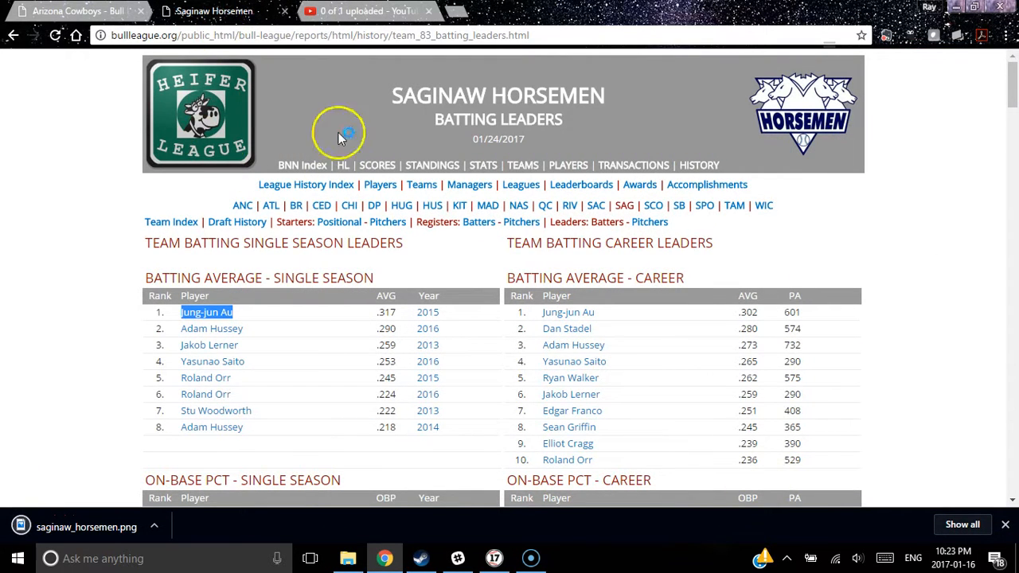
Open the Saginaw Horsemen page from the Arizona Cowboys affiliations and examine the teamlogo field in its wiki source.
key("ctrl+shift+Tab")
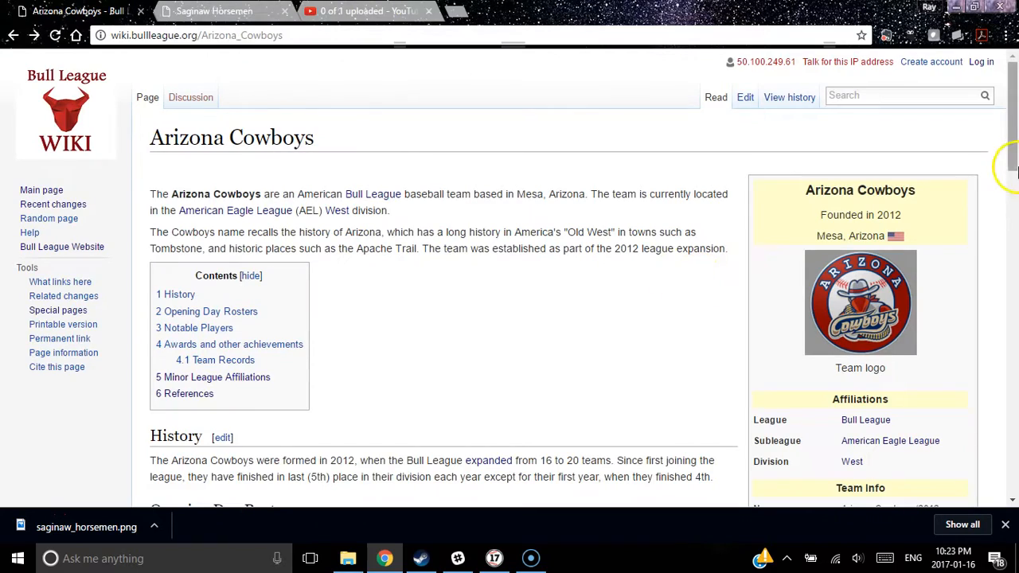
left_click_drag(1015, 155, 1015, 427)
left_click(239, 413)
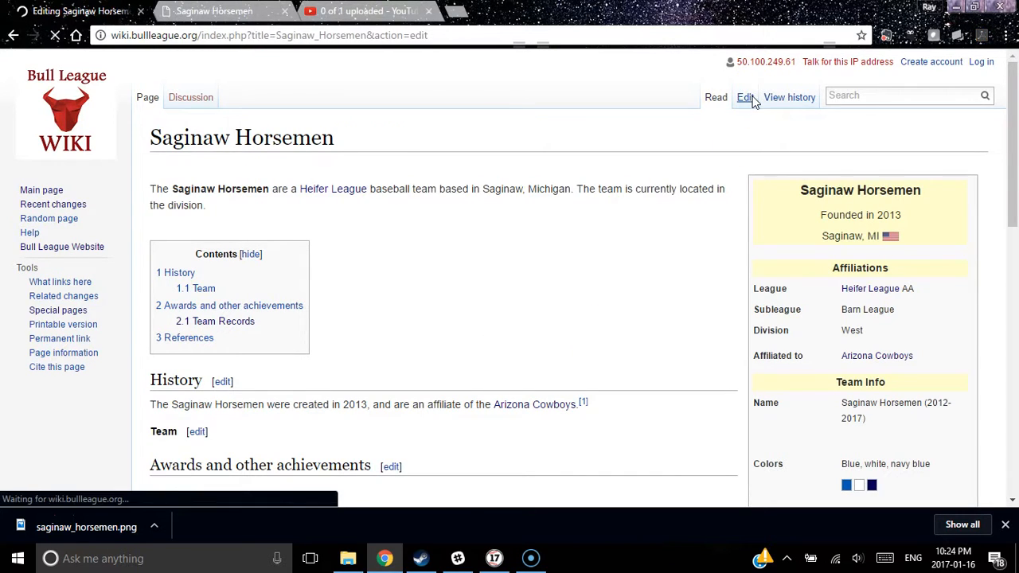
left_click(238, 273)
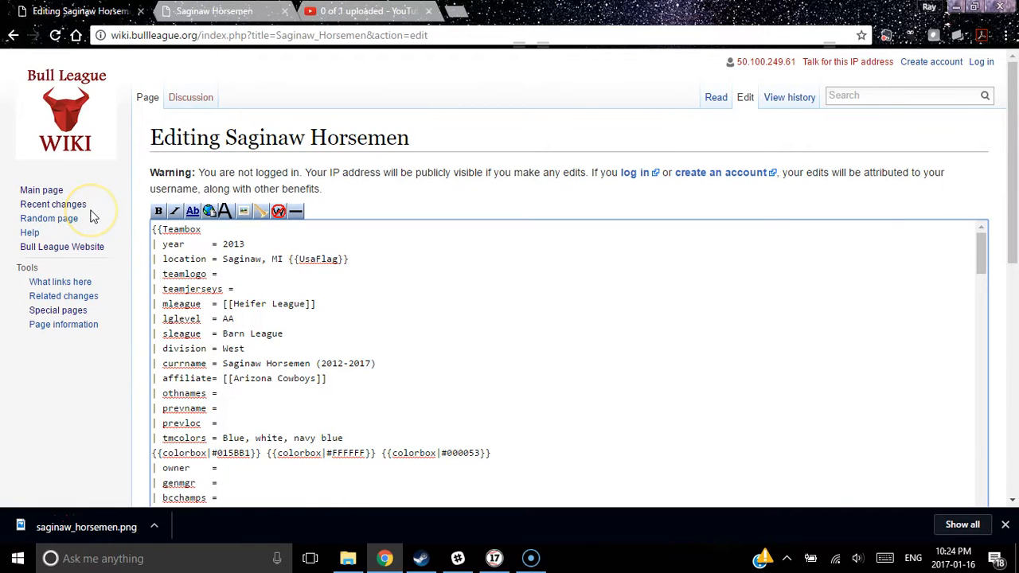
Go to the wiki's main page and log in to the wiki account.
left_click(40, 191)
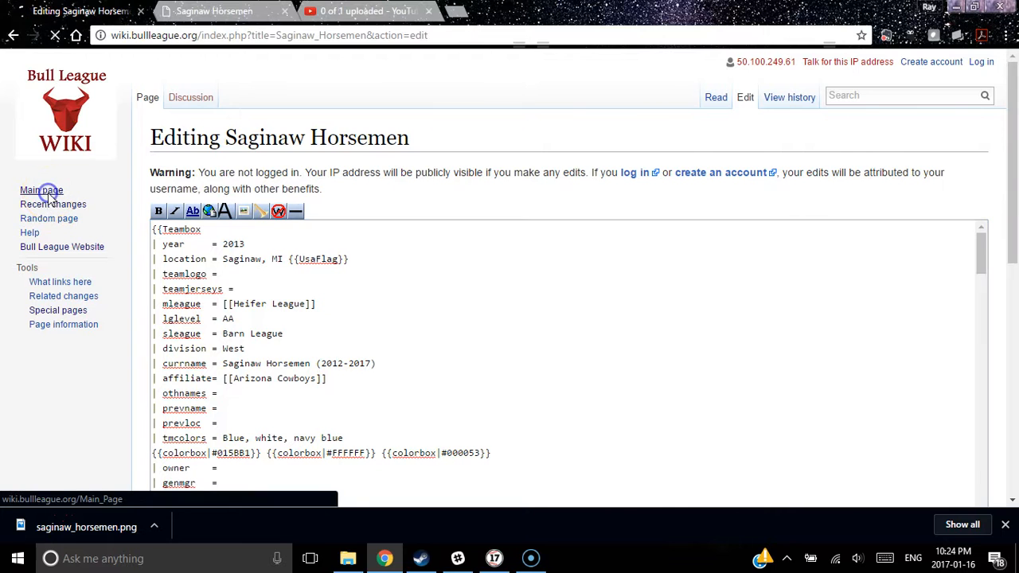
left_click(981, 63)
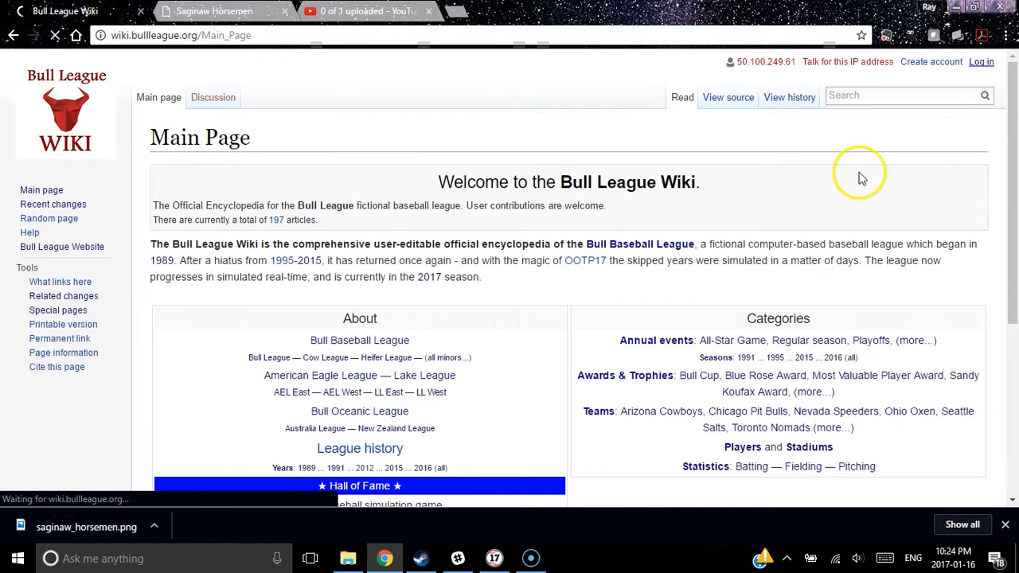
left_click(288, 314)
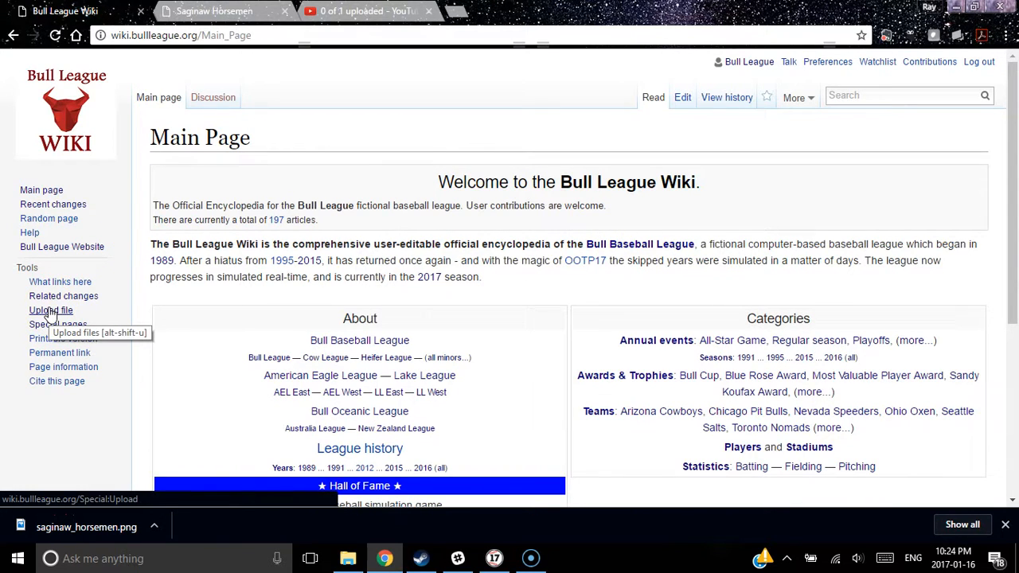
Open the wiki's file upload form, start choosing the source file and look through the Downloads folder for the logo.
left_click(49, 312)
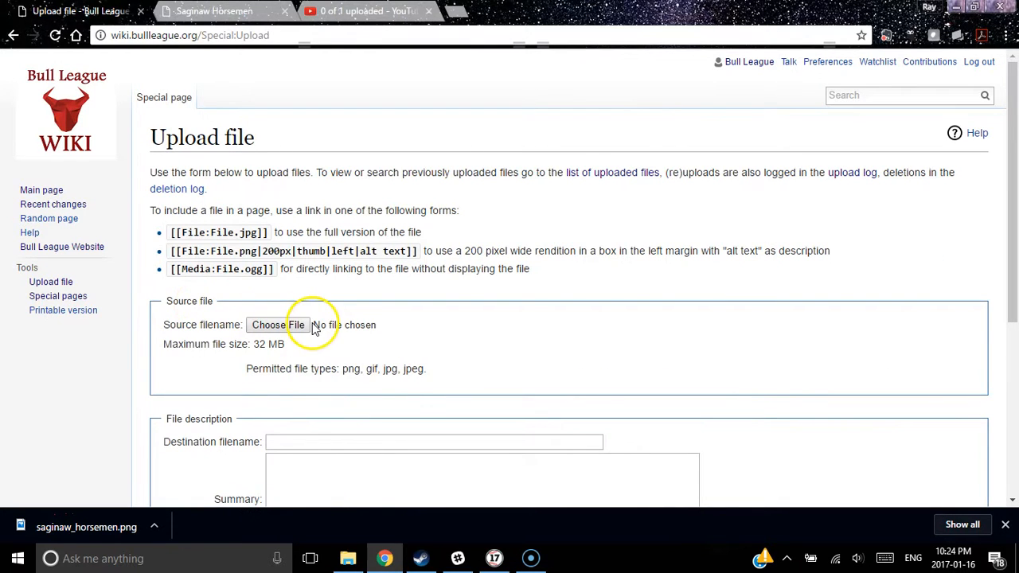
left_click(278, 327)
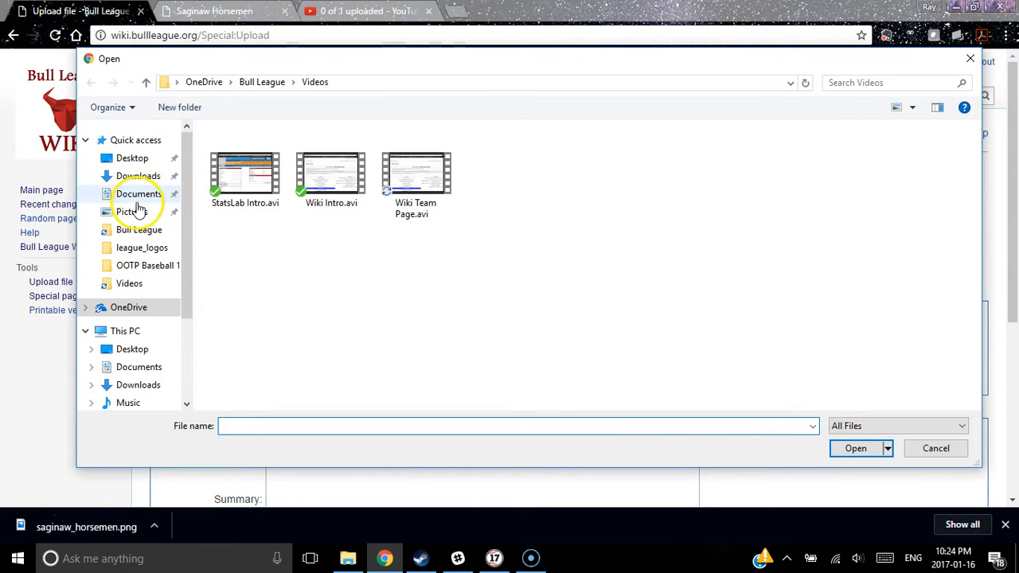
left_click(137, 175)
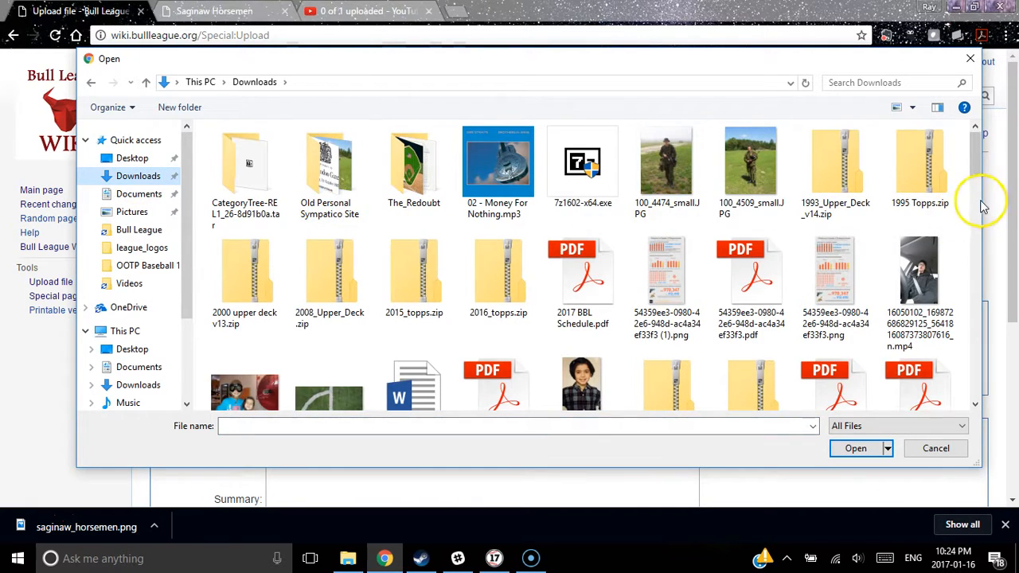
left_click_drag(979, 171, 978, 368)
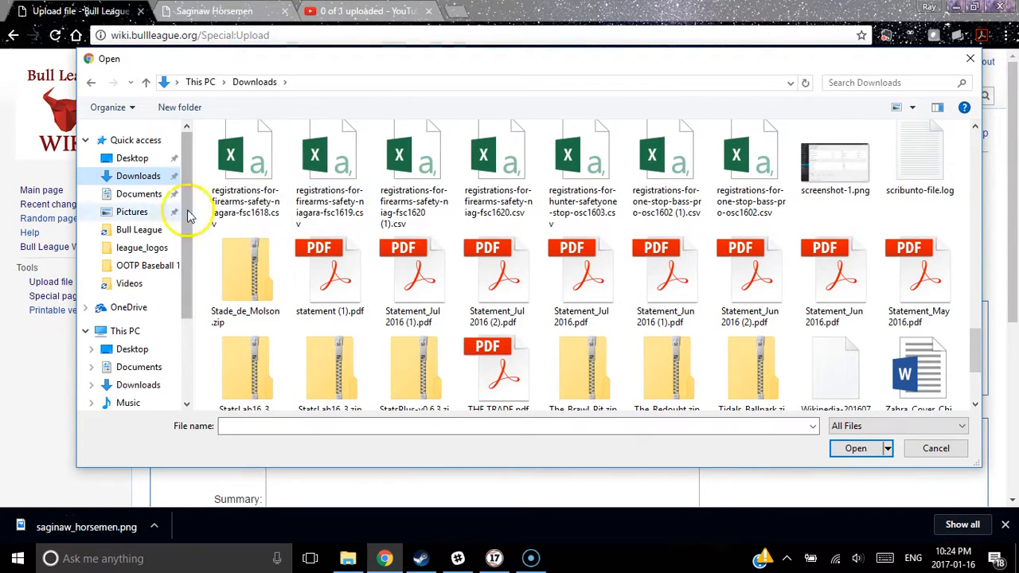
Browse from Documents through Out of the Park Developments, OOTP Baseball 17 and saved_games to the Bull League.lg folder.
left_click(130, 198)
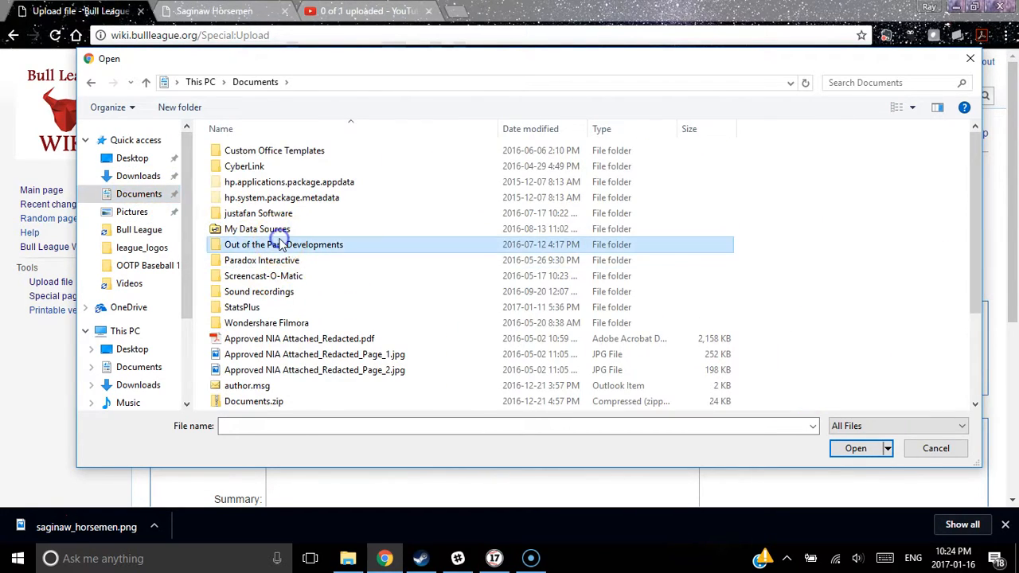
double_click(280, 245)
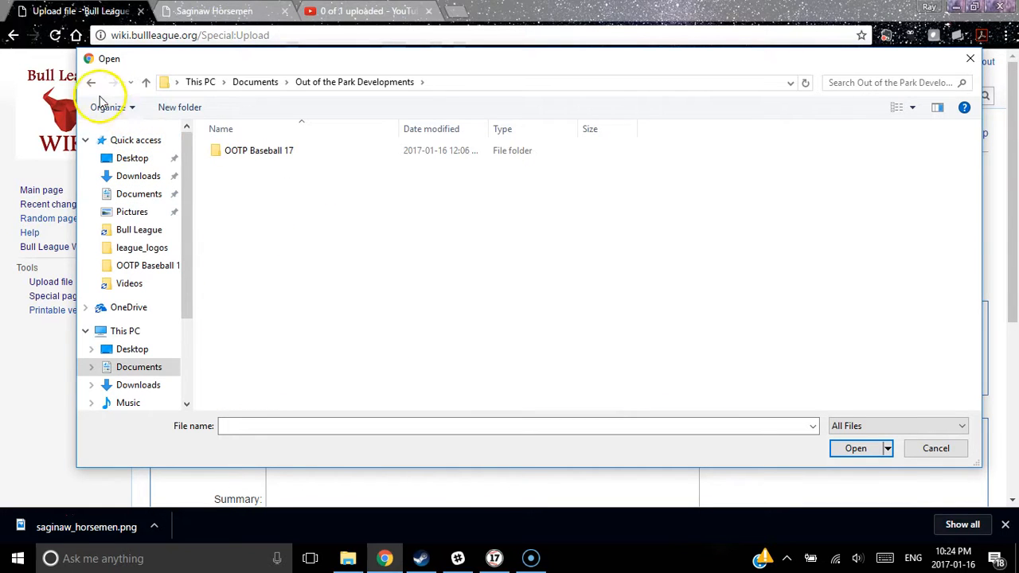
double_click(234, 153)
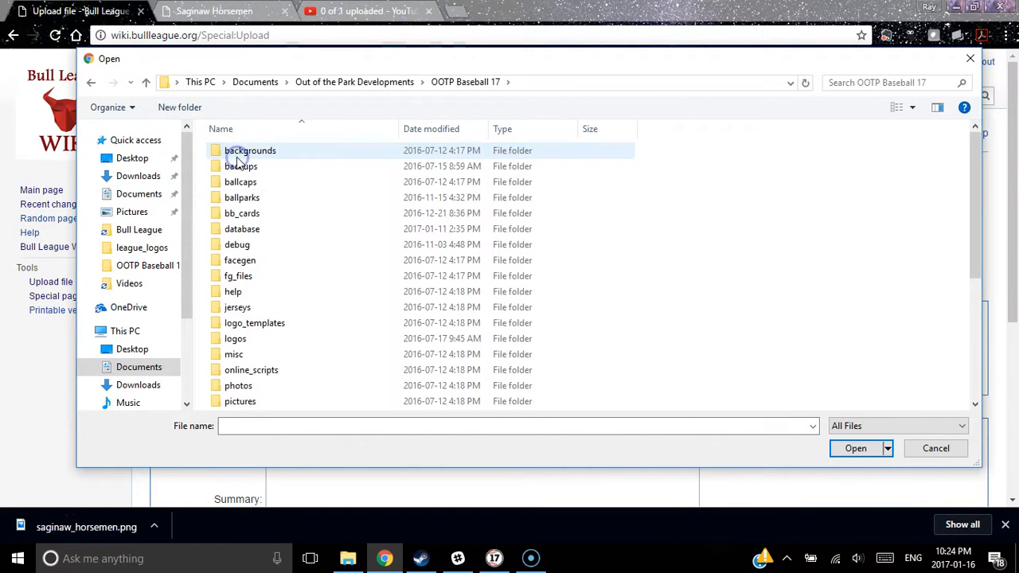
left_click_drag(974, 236, 978, 353)
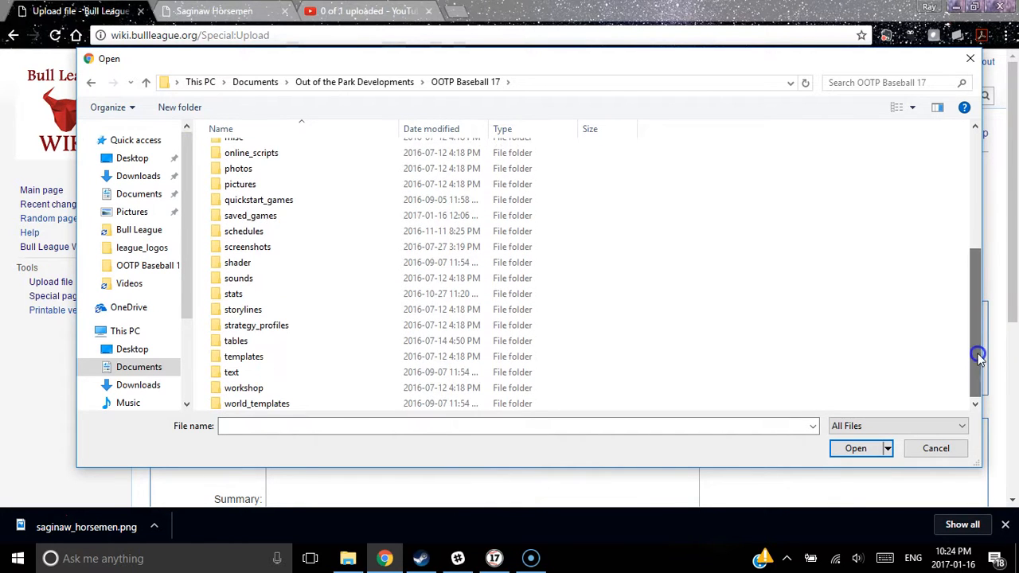
double_click(260, 216)
double_click(253, 182)
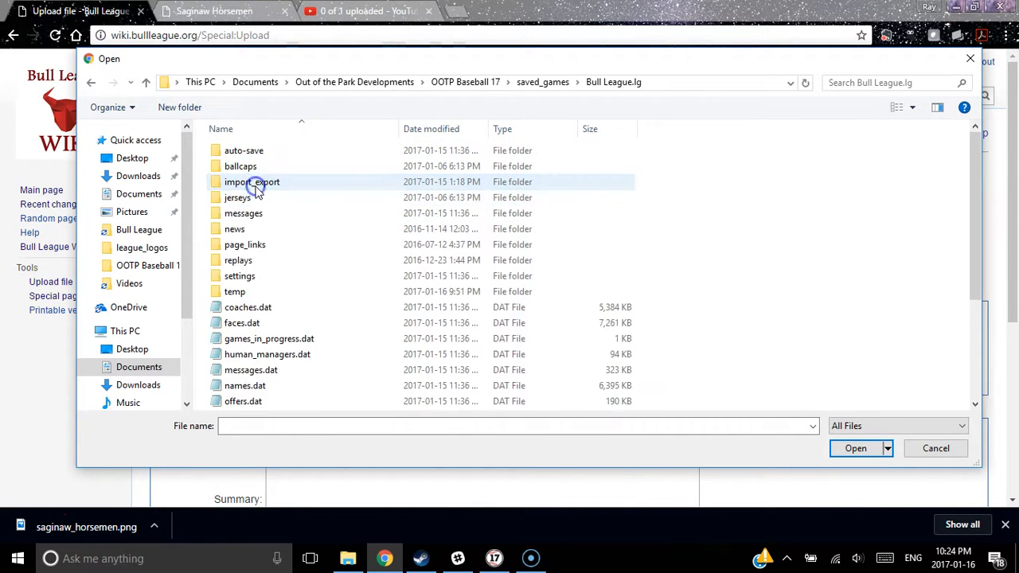
Open the team_logos folder inside the Bull League.lg folder's news, html and images subfolders.
left_click(241, 246)
double_click(237, 228)
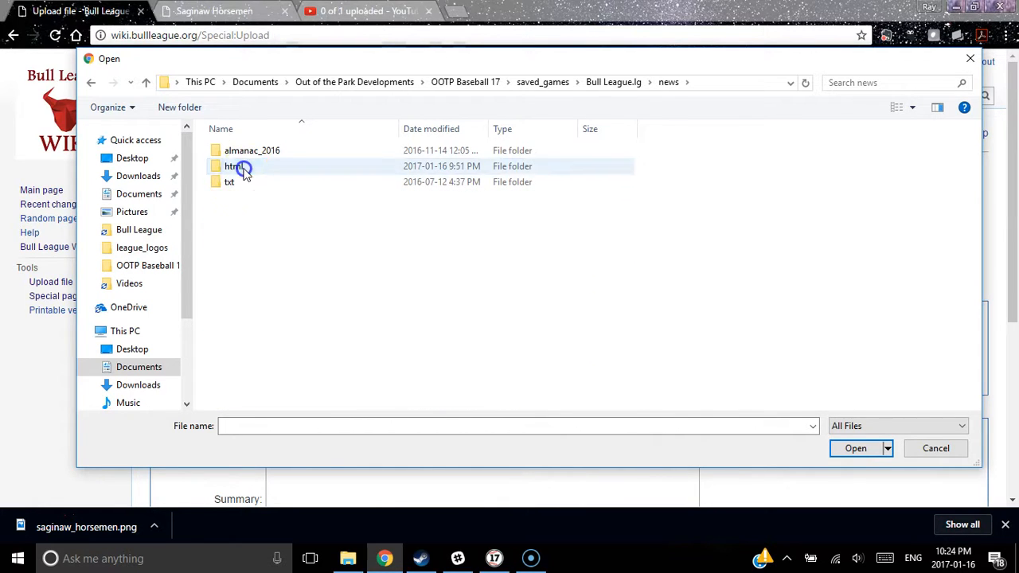
double_click(245, 168)
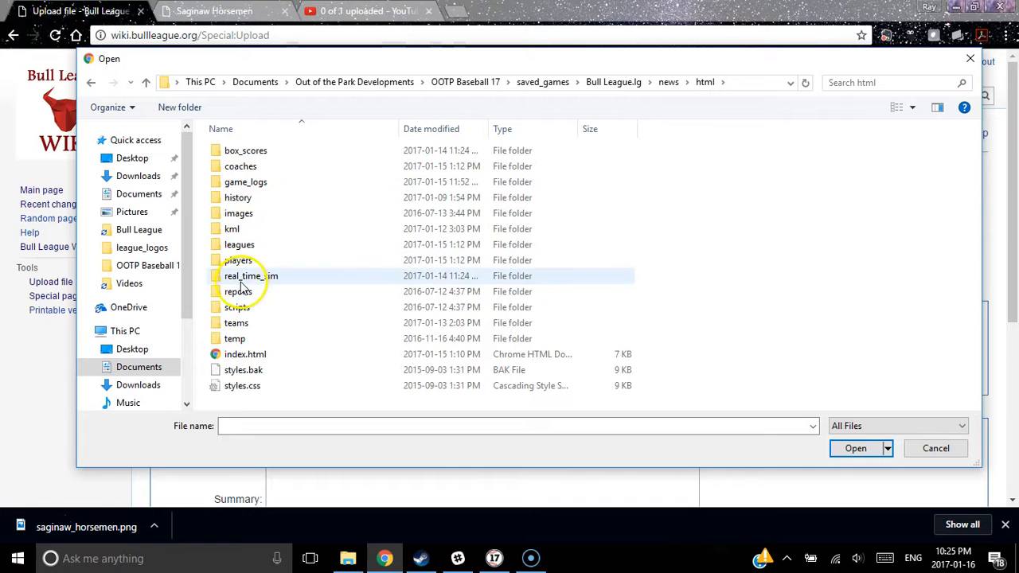
double_click(238, 213)
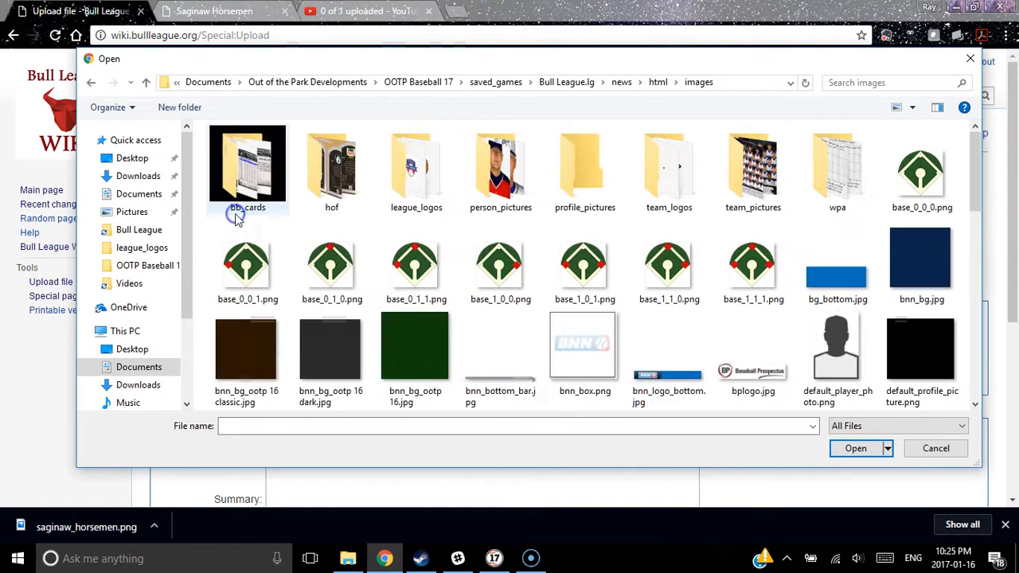
double_click(668, 169)
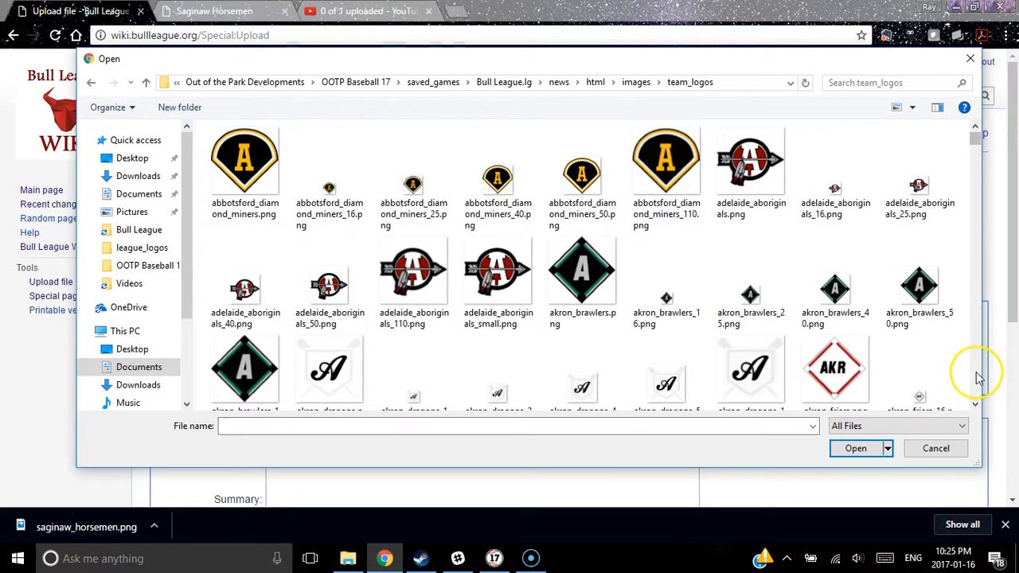
Find saginaw_horsemen.png among the team logos and choose it as the source file for the upload.
scroll(980, 379, "down", 5)
left_click_drag(980, 142, 980, 338)
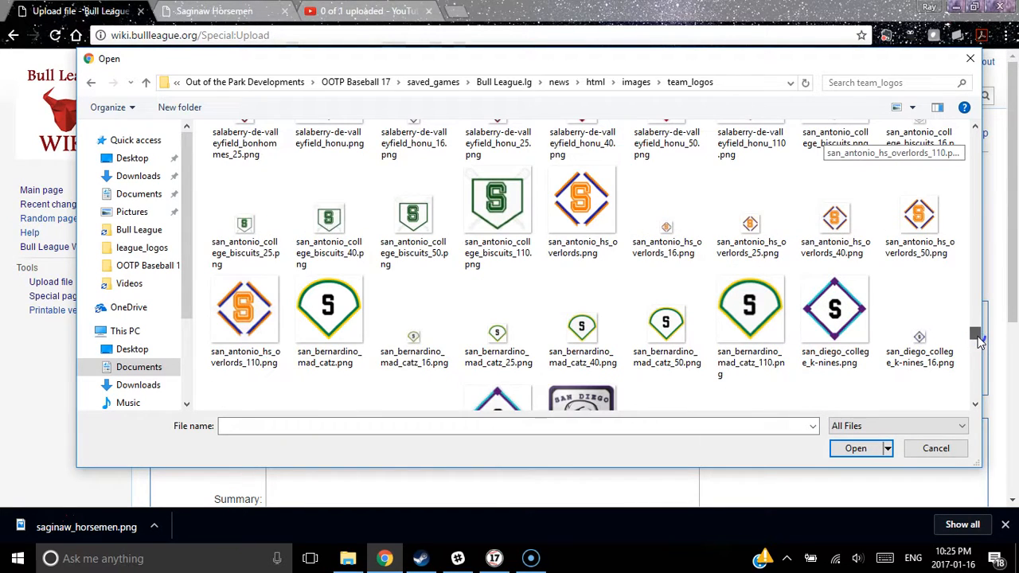
scroll(973, 382, "down", 3)
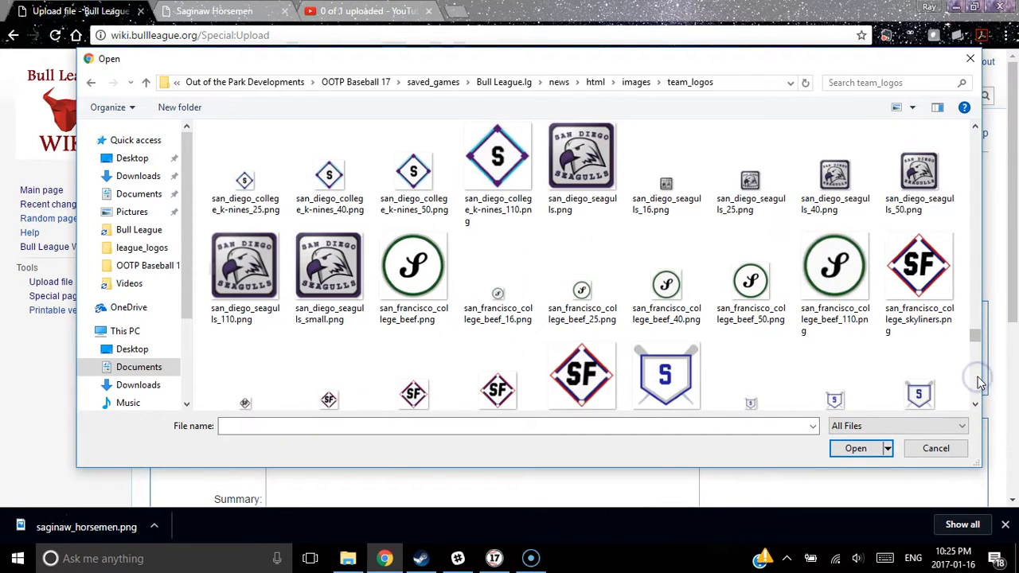
scroll(980, 383, "down", 3)
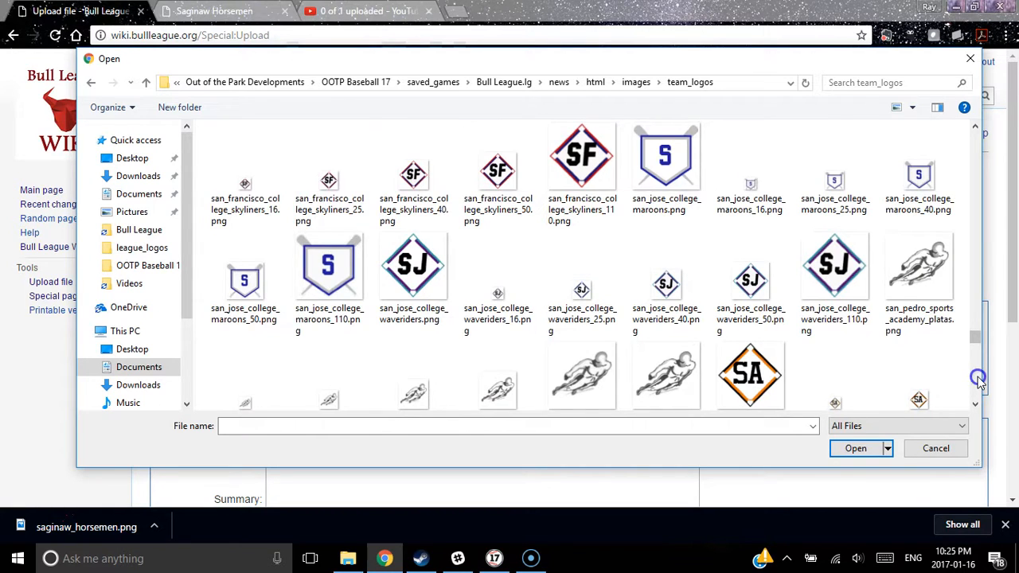
scroll(980, 382, "down", 3)
scroll(978, 381, "down", 3)
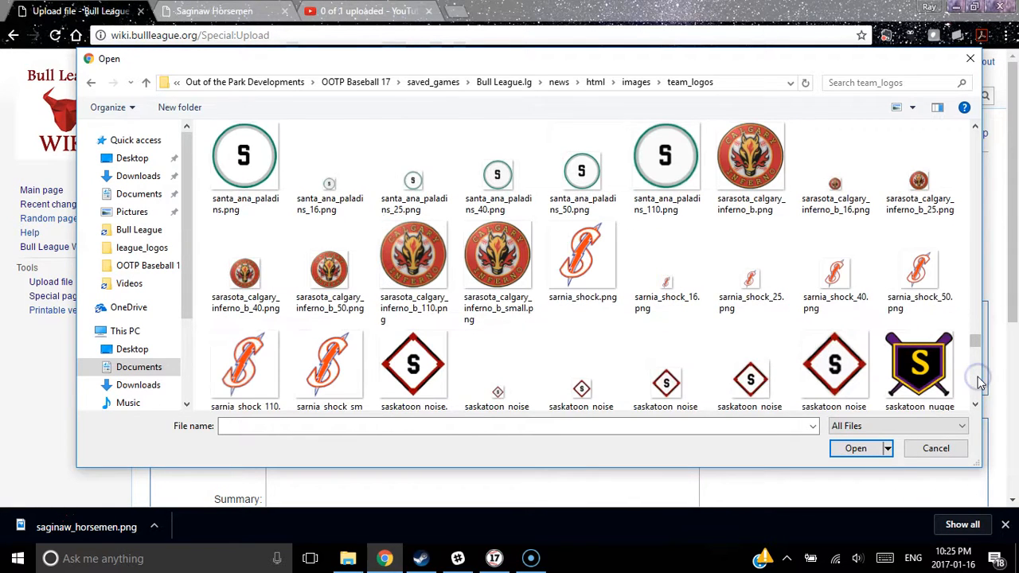
scroll(980, 382, "up", 3)
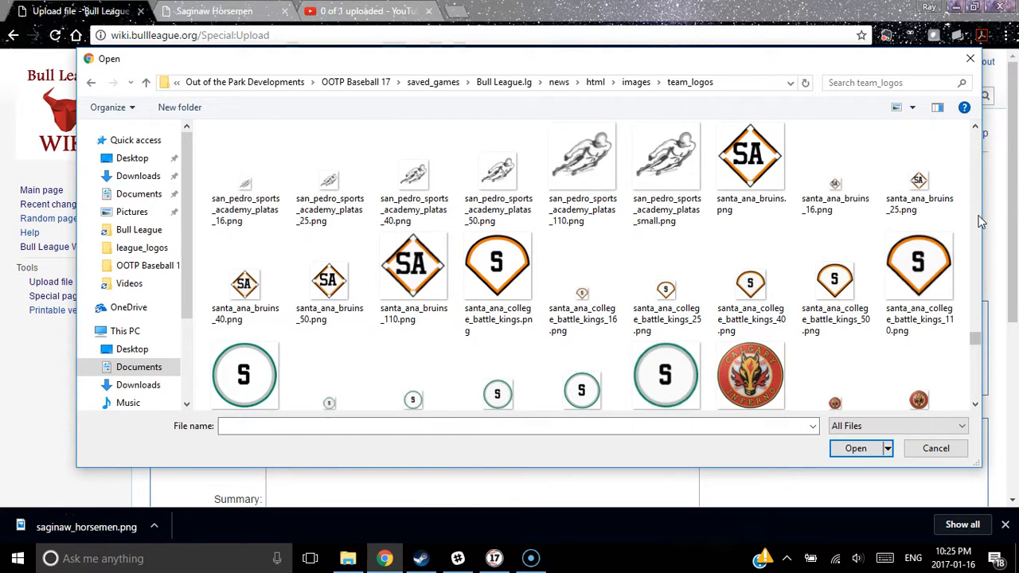
scroll(980, 219, "up", 10)
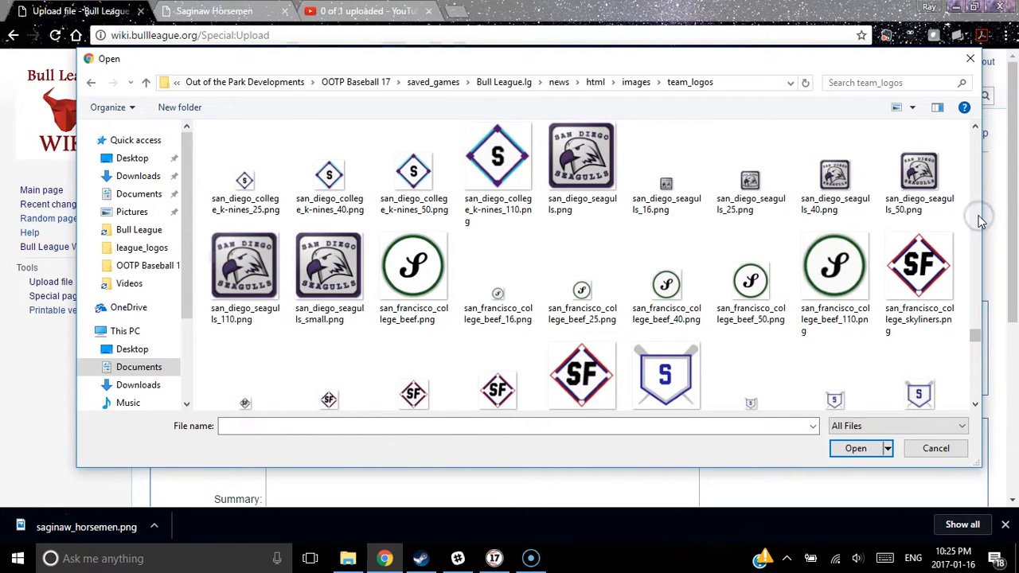
scroll(979, 219, "up", 2)
scroll(980, 222, "up", 6)
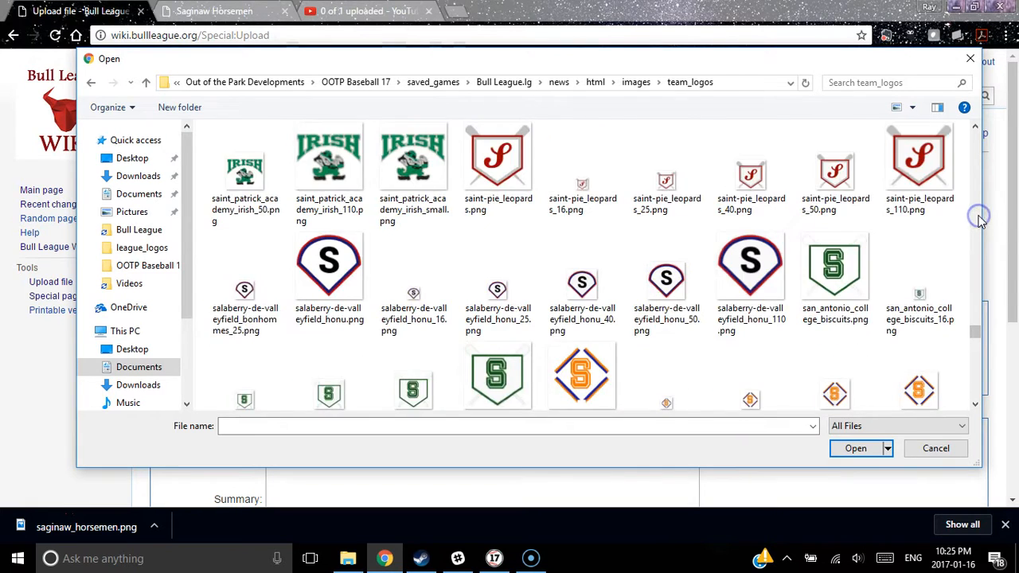
left_click(332, 189)
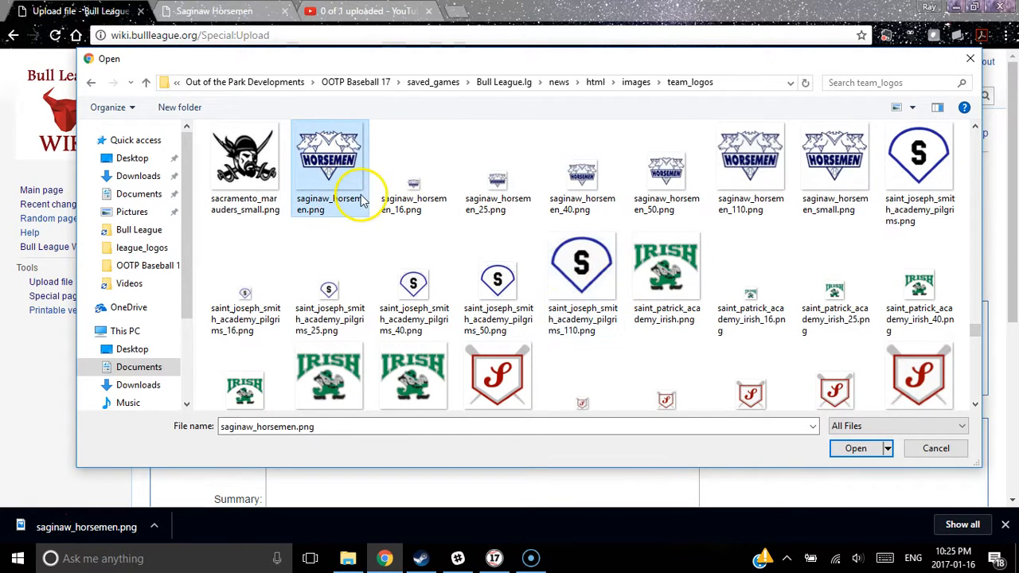
left_click(856, 449)
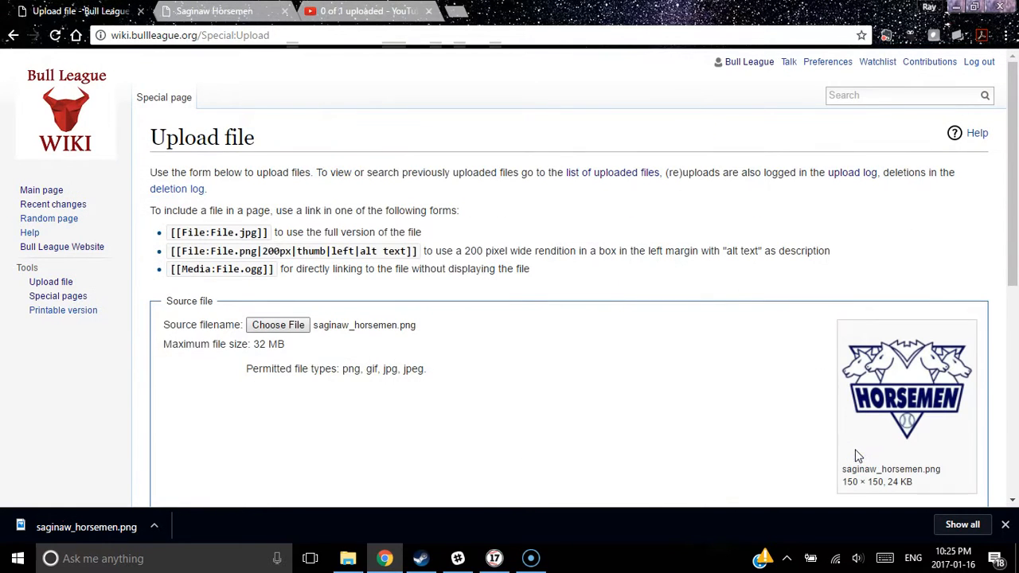
Enter [[Category:Arizona Cowboys]] as the file's summary and upload the logo with the destination filename Saginaw_horsemen.png.
scroll(995, 238, "down", 3)
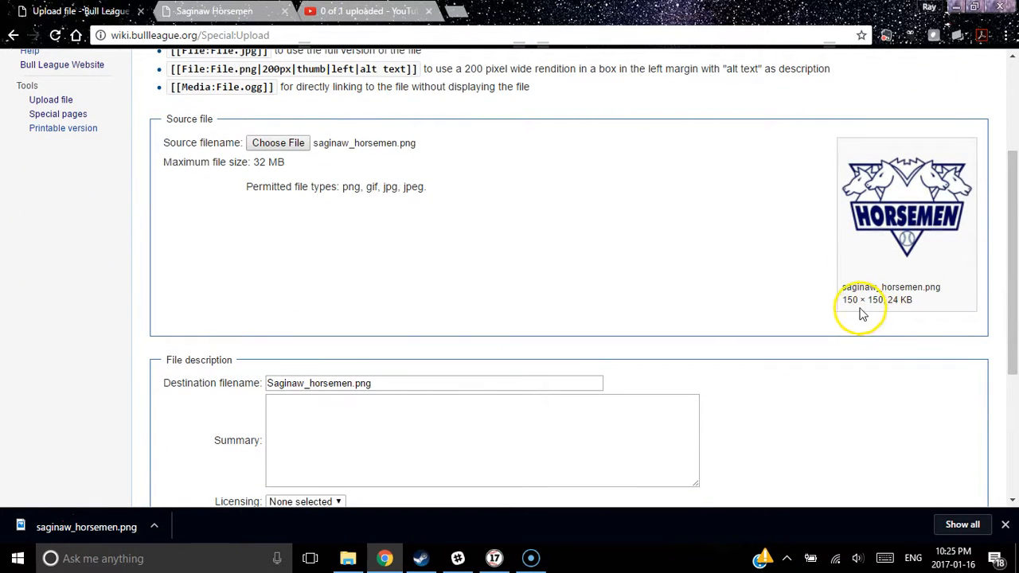
scroll(1018, 295, "down", 1)
left_click(371, 377)
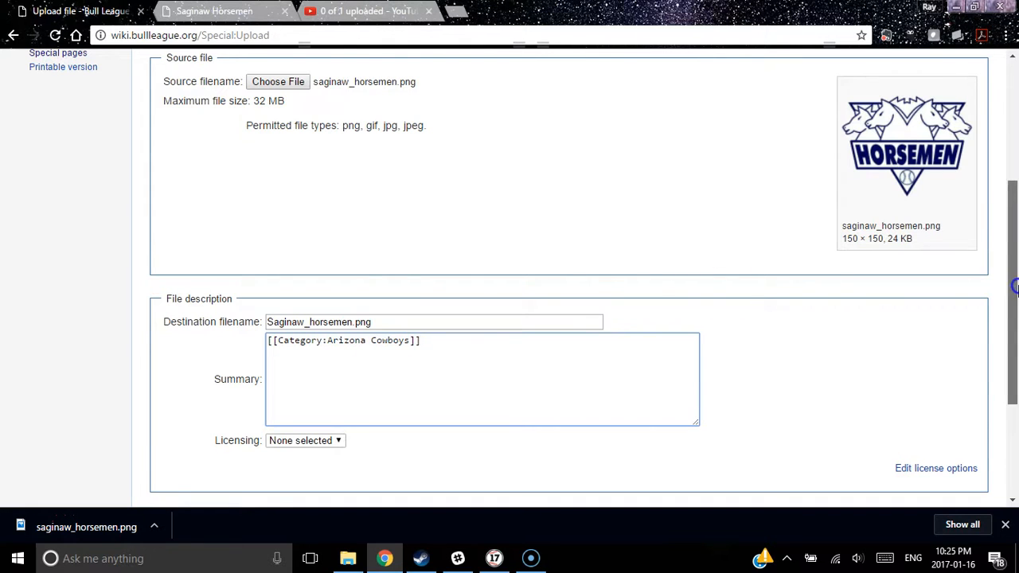
scroll(466, 370, "down", 3)
left_click(175, 420)
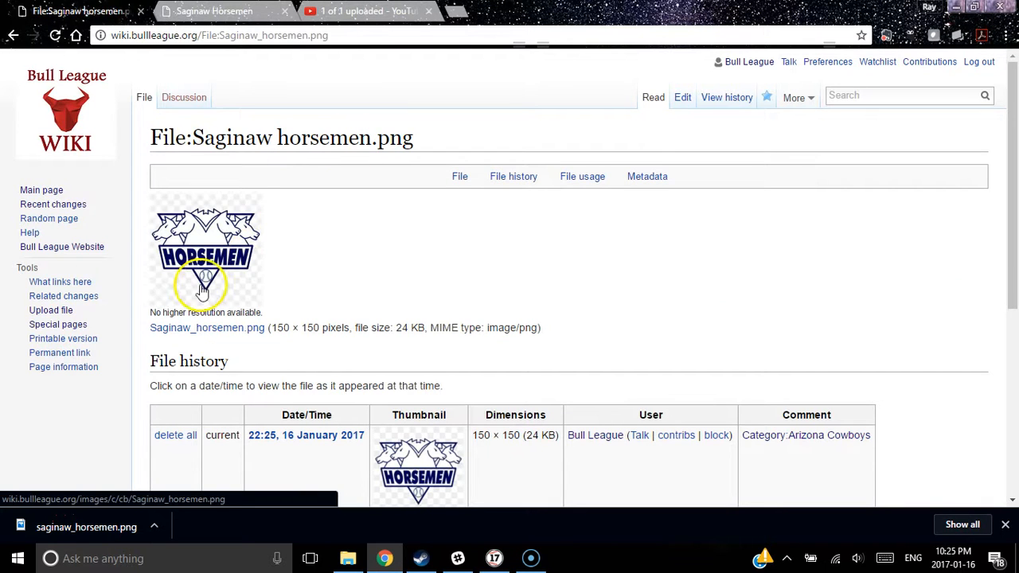
Copy the file name Saginaw_horsemen.png from the uploaded logo's file page.
left_click_drag(149, 328, 267, 334)
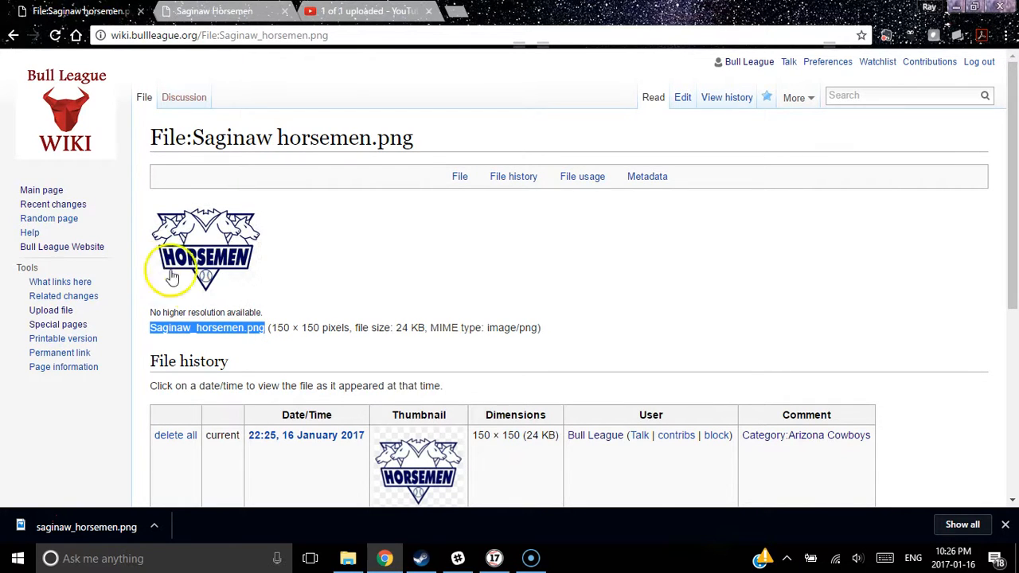
right_click(181, 333)
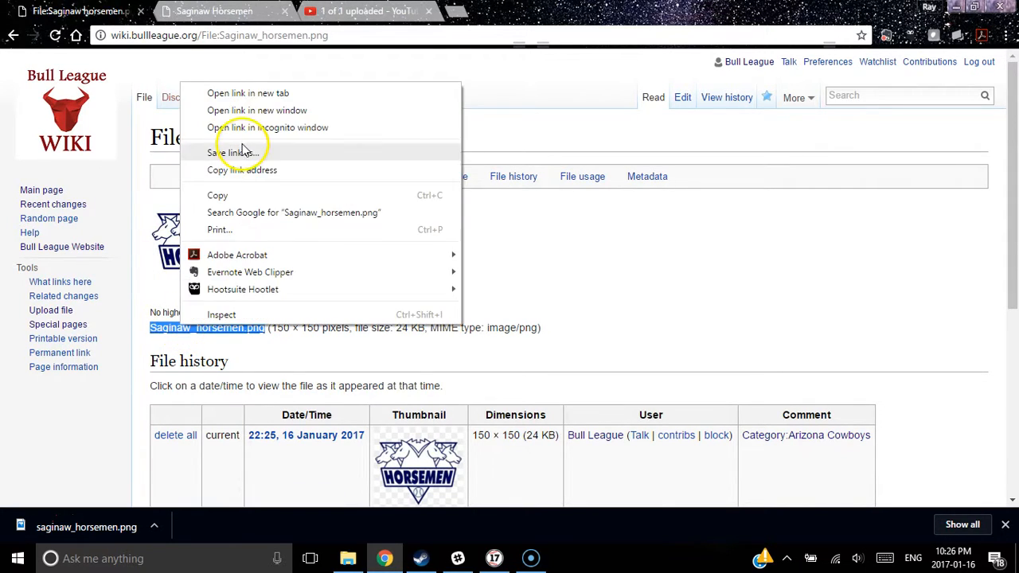
left_click(239, 197)
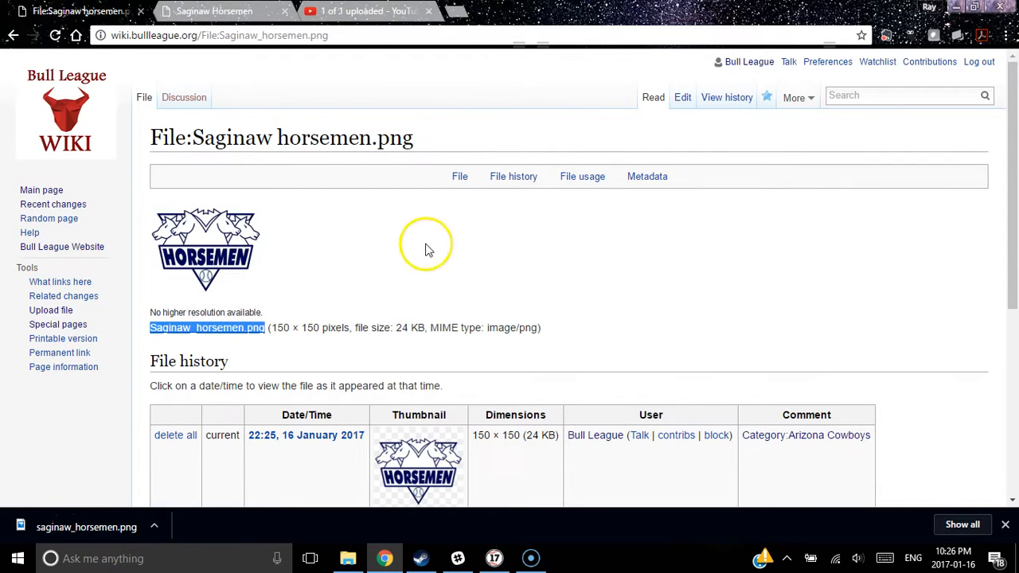
Search the wiki for Saginaw Horsemen and open the team's page for editing.
left_click(864, 95)
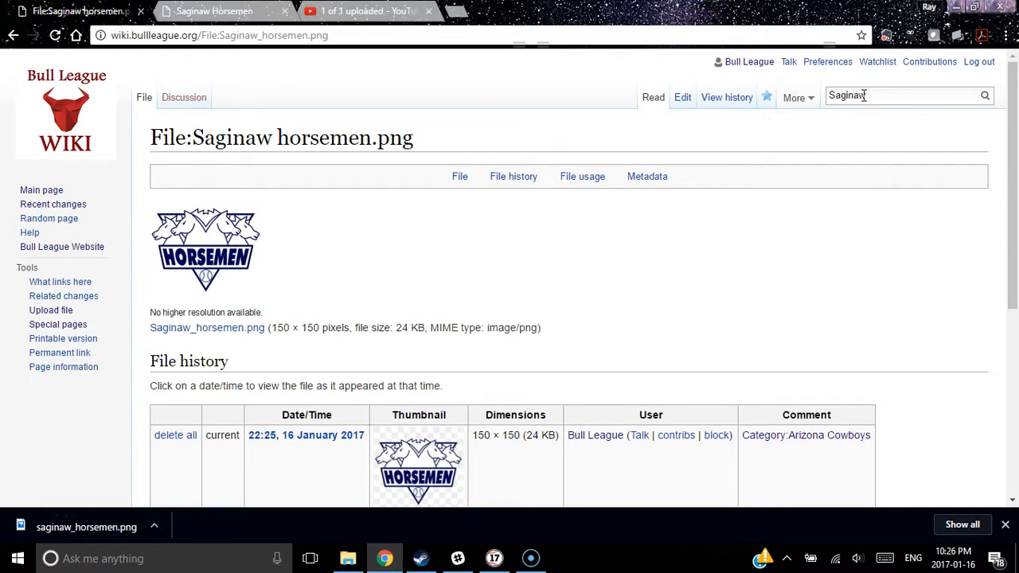
left_click(866, 113)
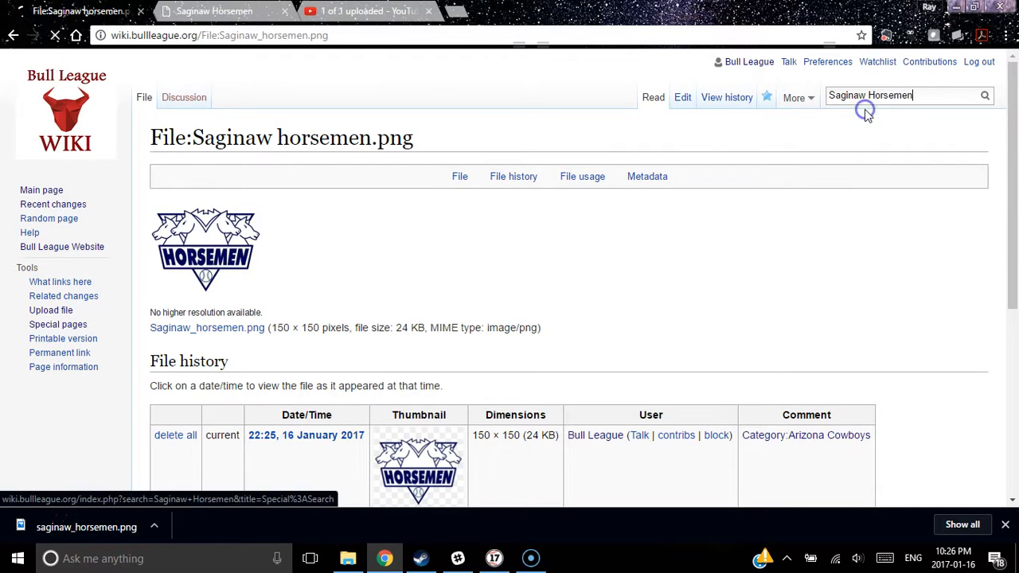
left_click(679, 104)
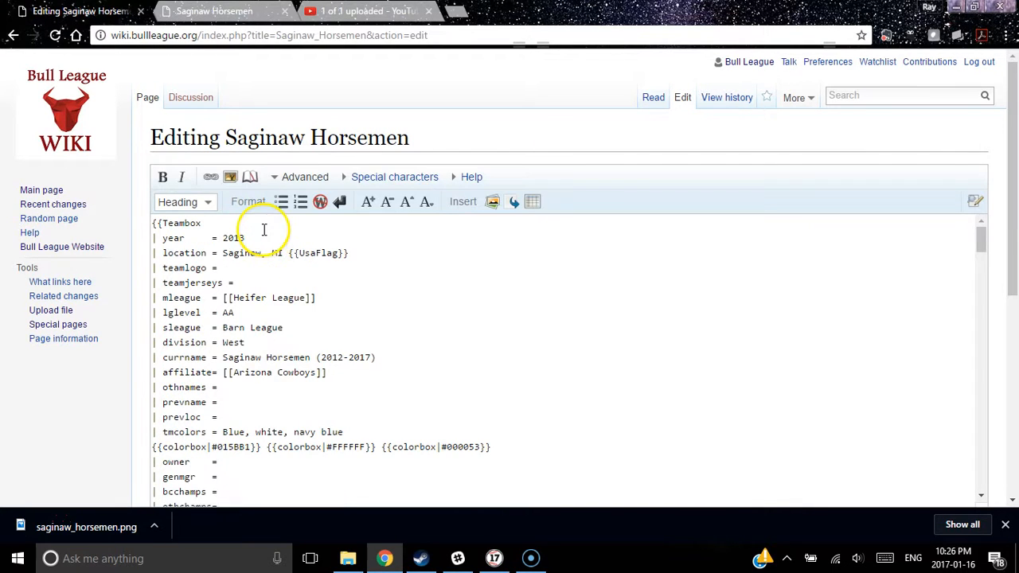
Set the Teambox teamlogo parameter to Saginaw_horsemen.png, save the page and check the logo in the infobox.
left_click(259, 267)
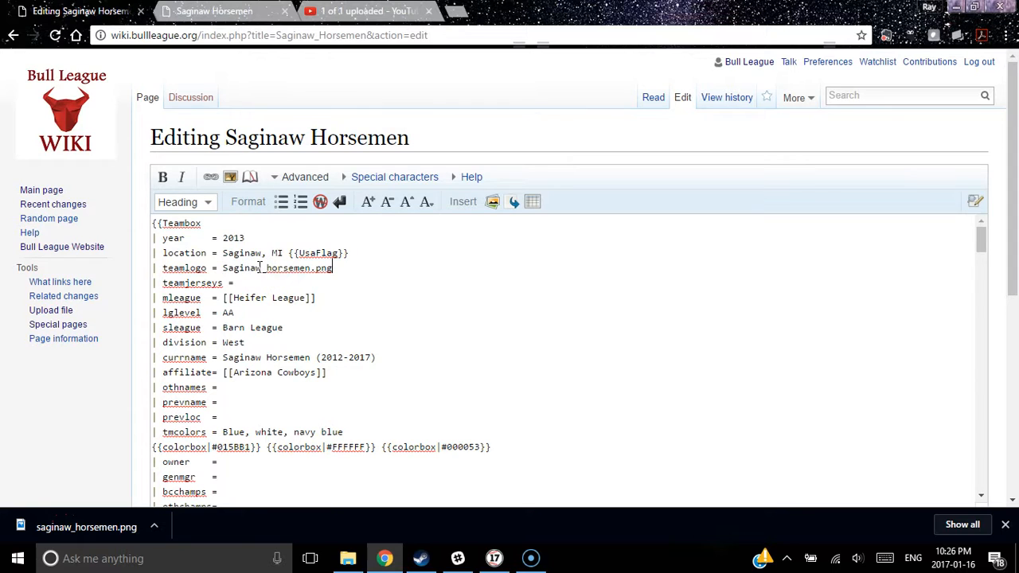
scroll(547, 295, "down", 2)
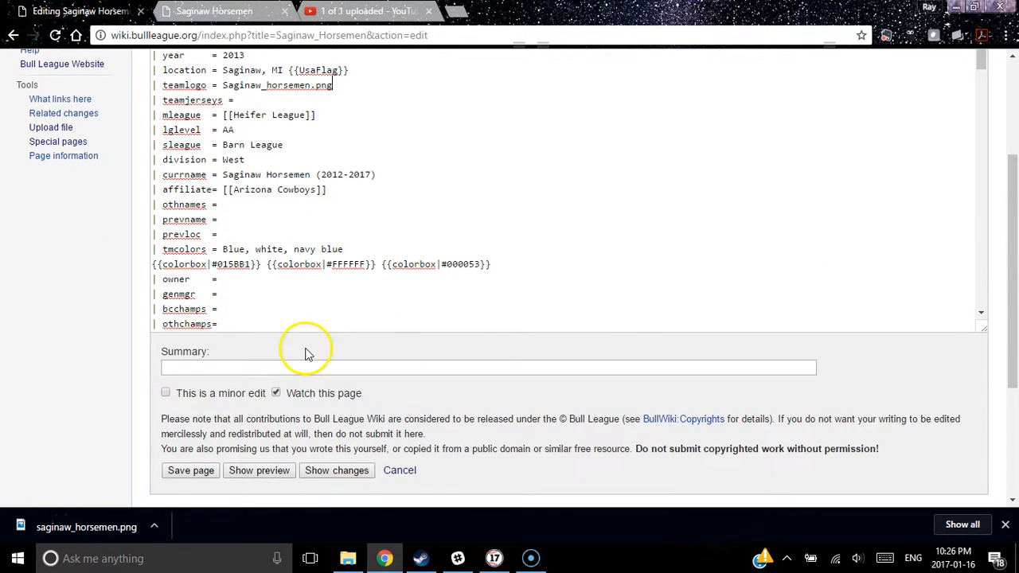
left_click(194, 476)
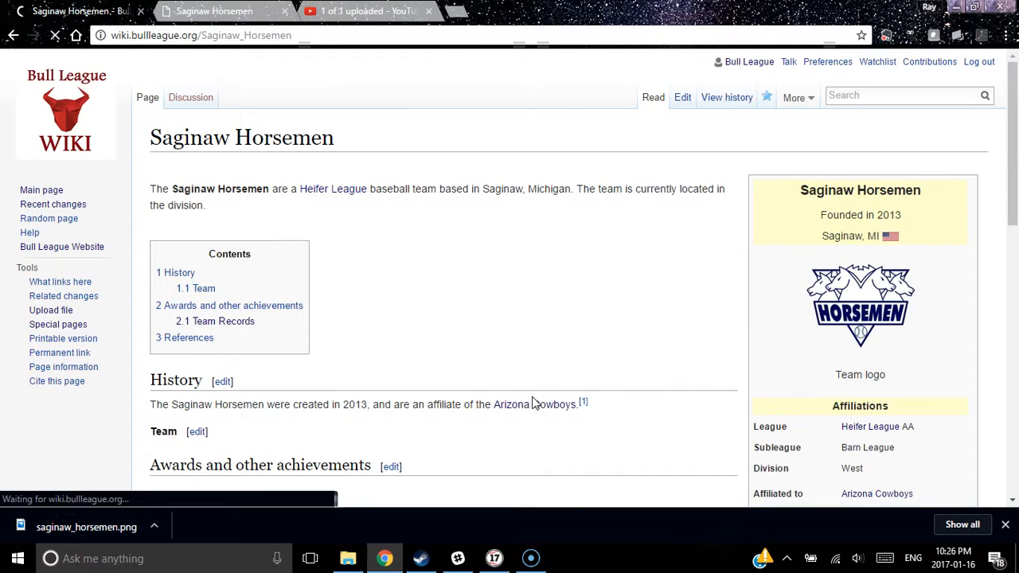
left_click(1014, 149)
left_click_drag(1014, 148, 1016, 169)
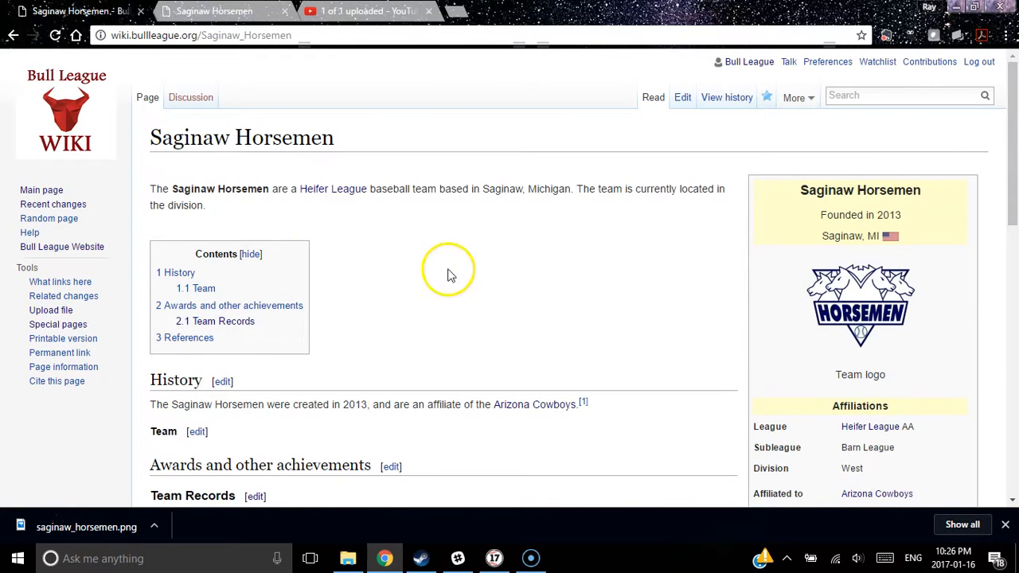
Edit the team page again and insert [[File:Saginaw_horsemen.png|thumb|right|This is the team logo]] above the History heading.
left_click(681, 102)
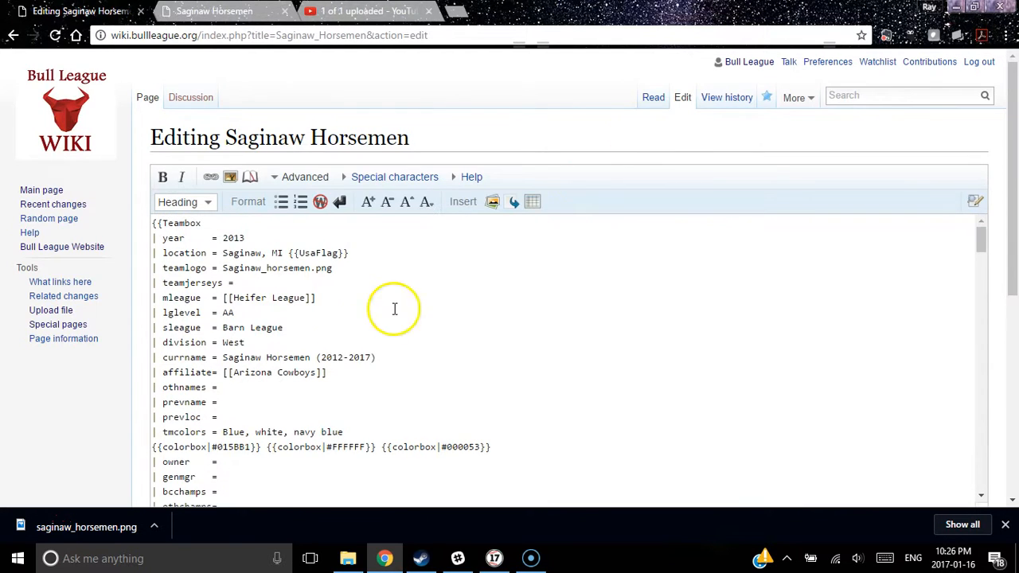
scroll(1017, 151, "down", 2)
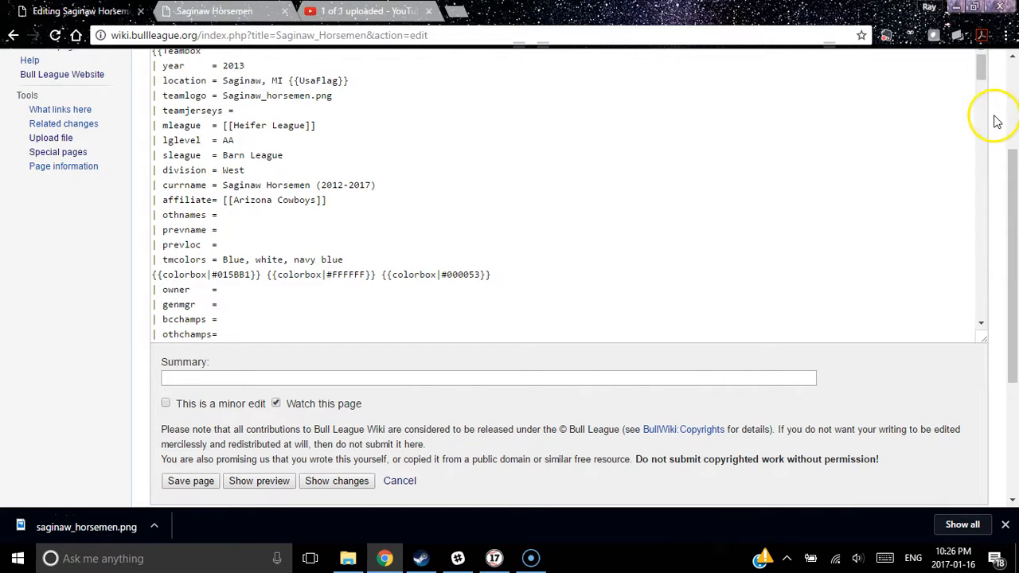
mouse_move(985, 84)
left_mouse_down()
mouse_move(984, 105)
mouse_move(984, 86)
left_mouse_up()
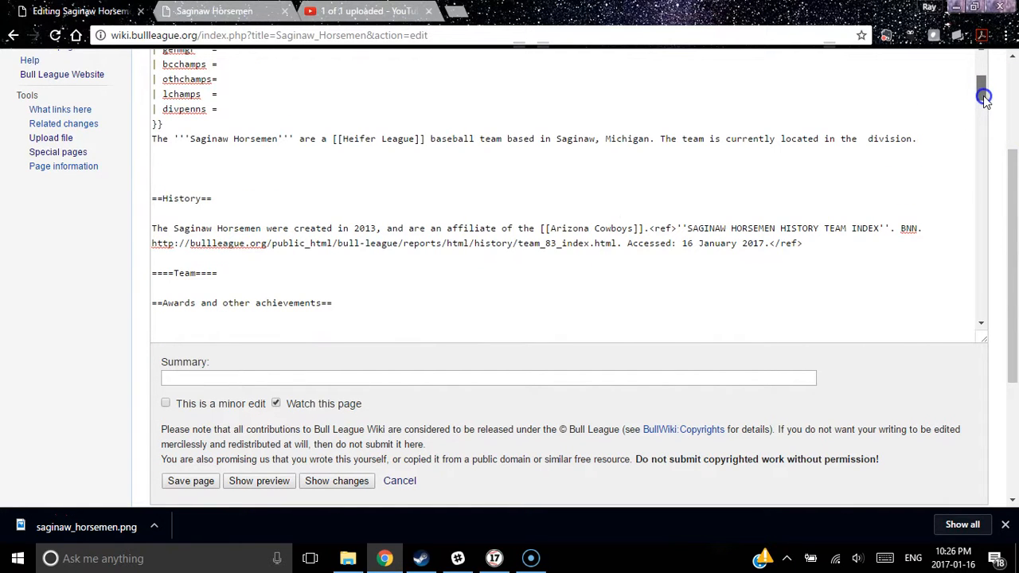
left_click(353, 162)
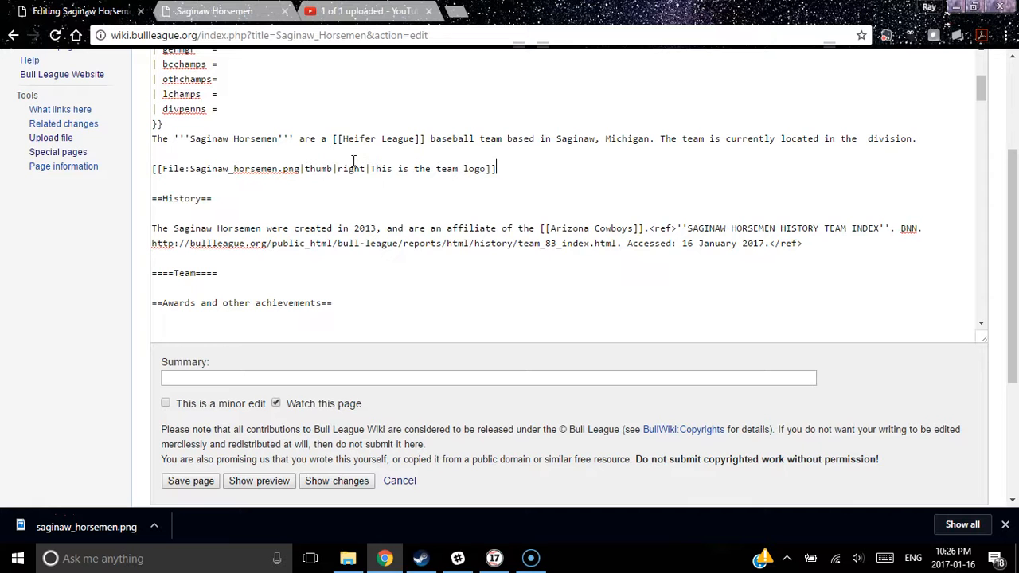
Review the file name, thumb, right and caption parts of the inserted image code, and save the team page.
scroll(999, 239, "down", 1)
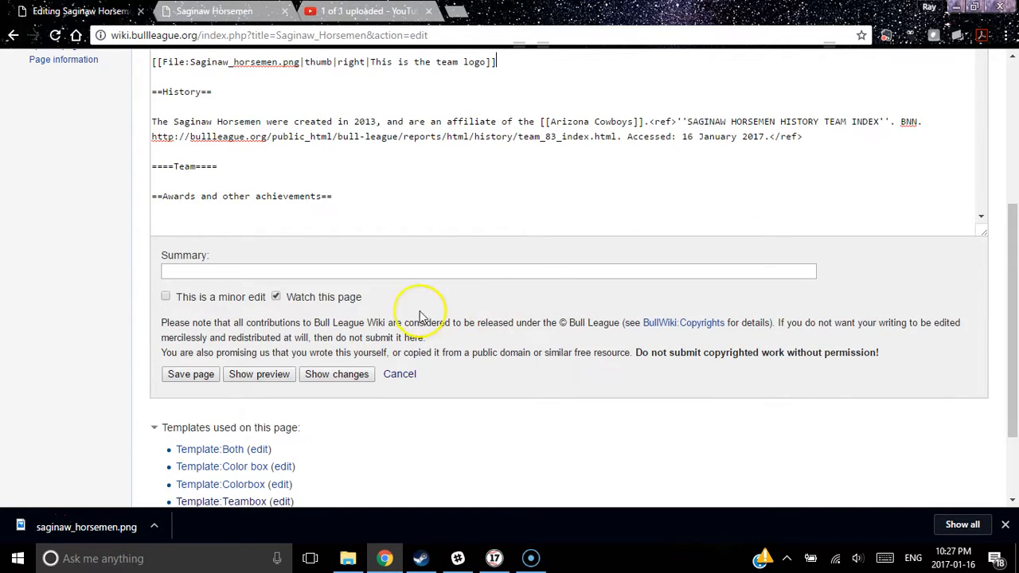
scroll(942, 355, "up", 3)
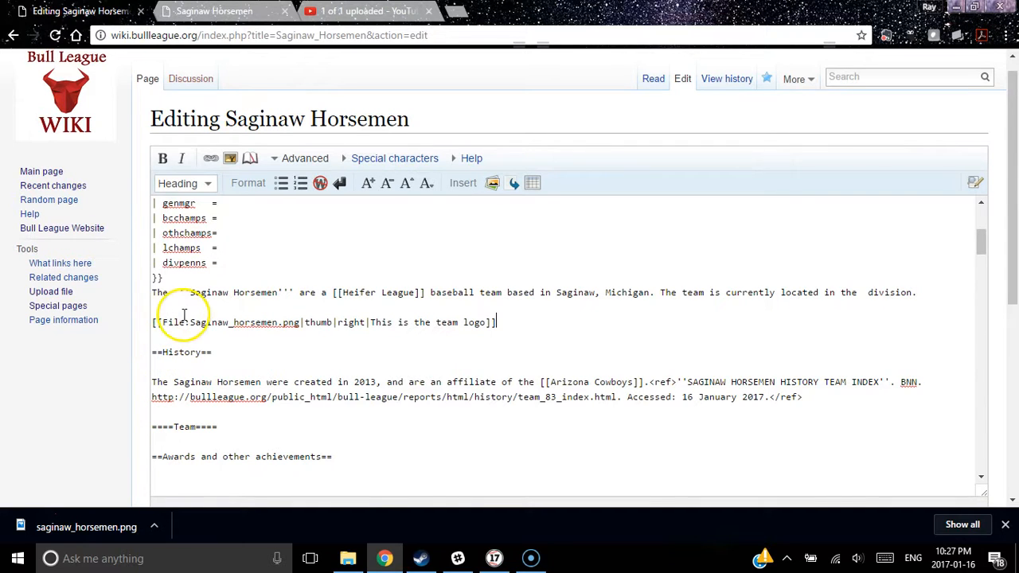
left_click(300, 322)
left_click(307, 323)
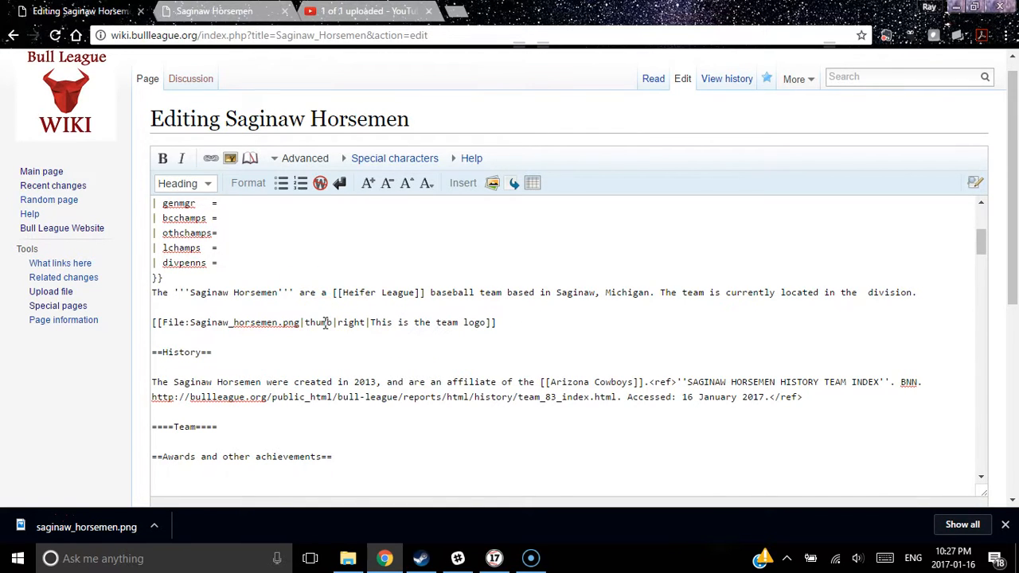
left_click_drag(1015, 288, 1015, 320)
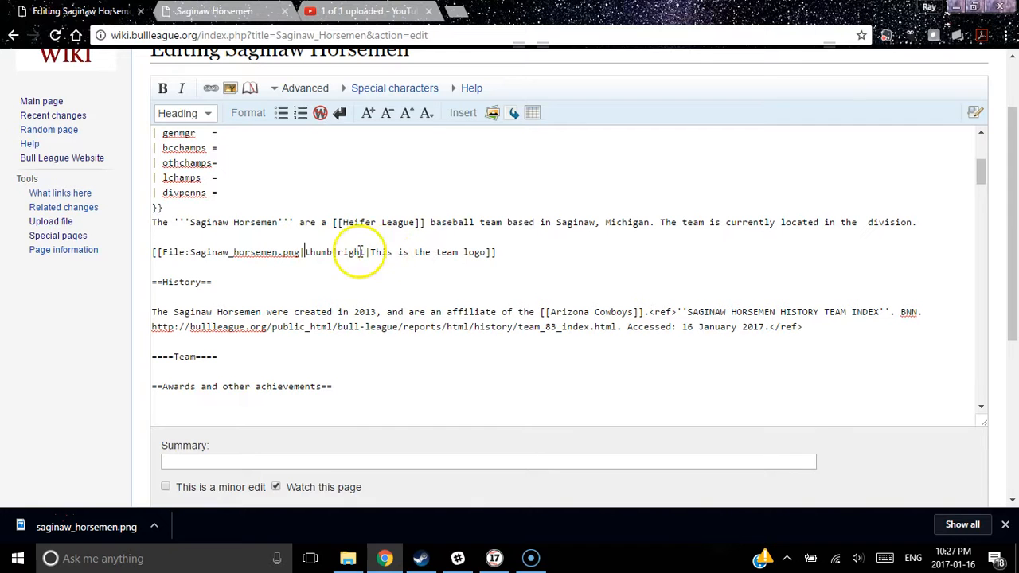
left_click_drag(1008, 221, 1010, 241)
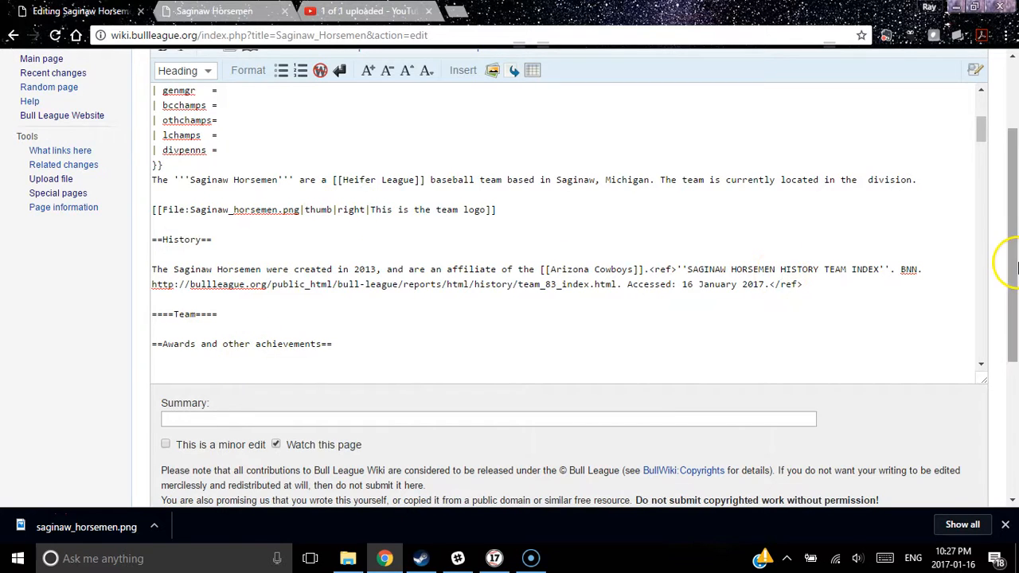
left_click_drag(1008, 262, 1016, 309)
left_click(195, 443)
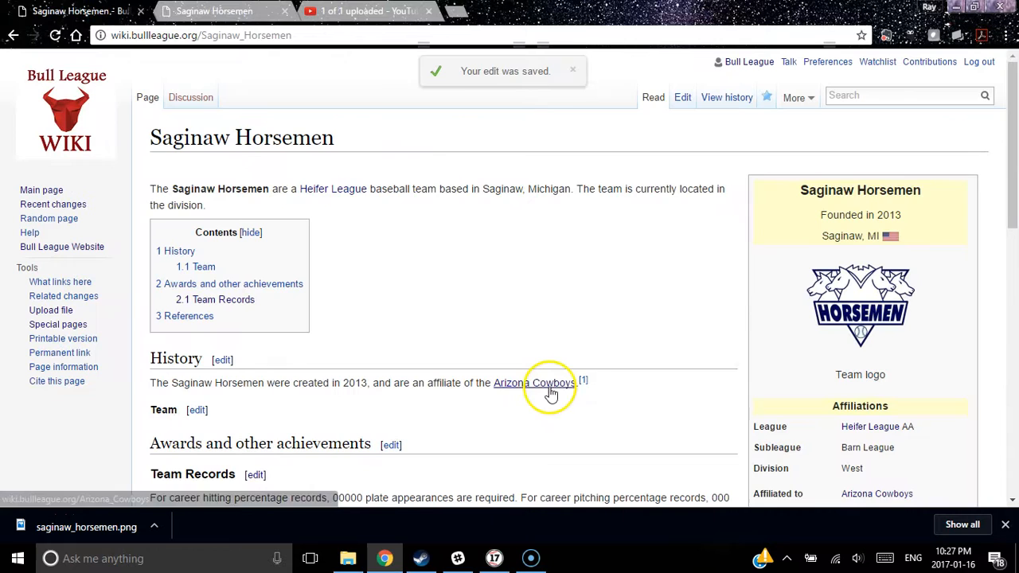
View the captioned logo thumbnail beside the Team Records table, open its file page and return to the team page.
left_click_drag(1003, 164, 910, 316)
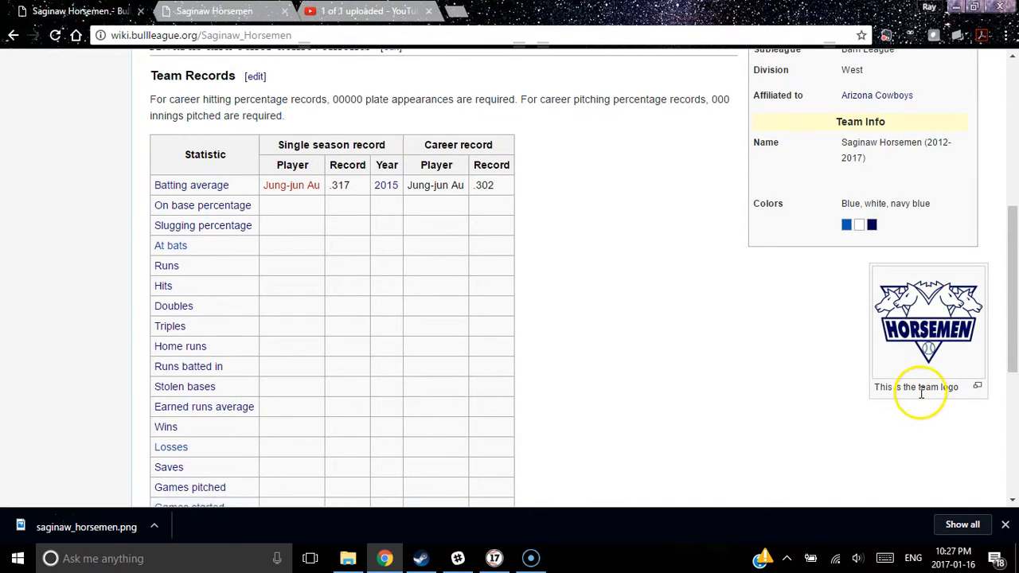
left_click(941, 333)
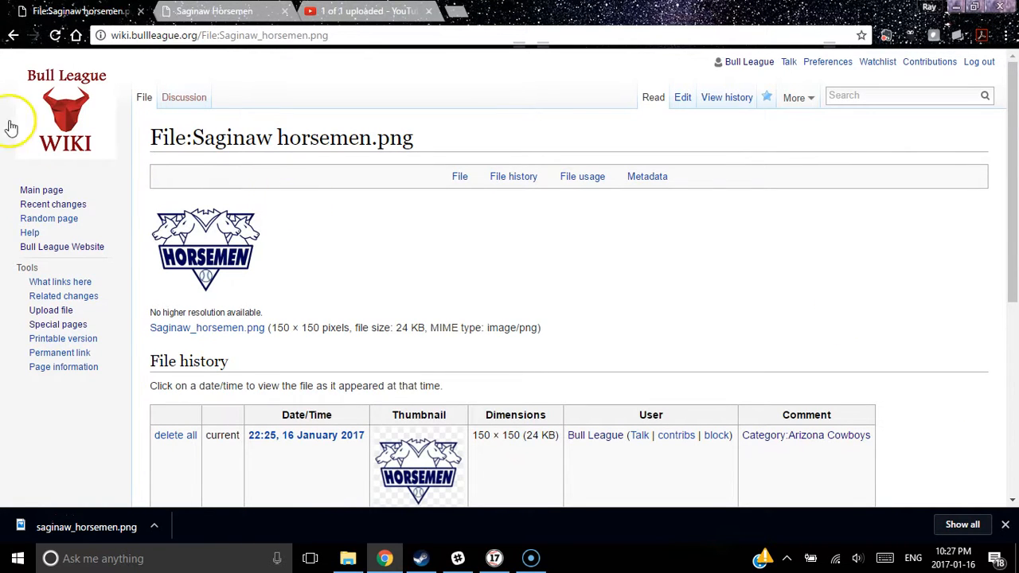
left_click(14, 40)
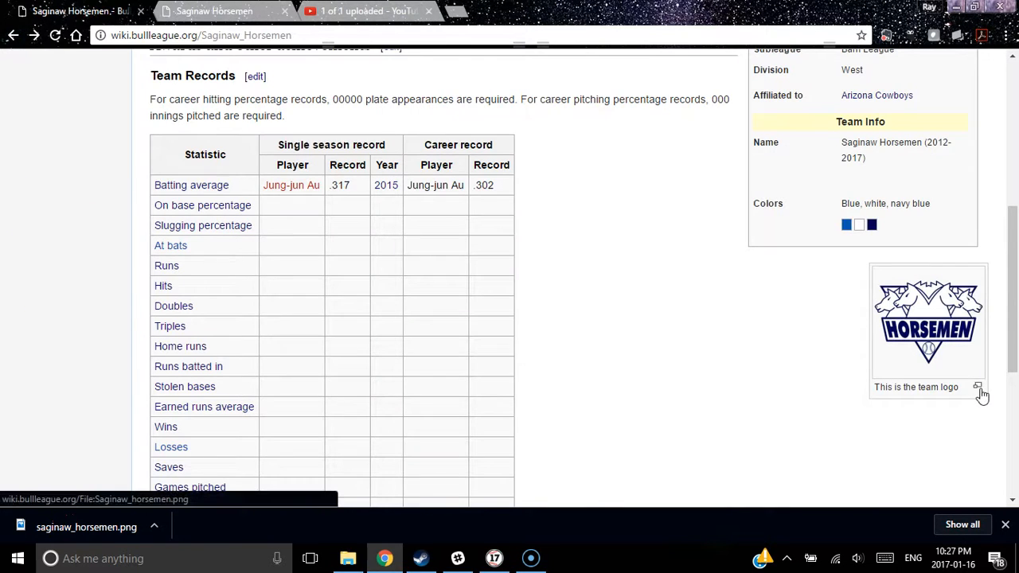
Open the logo's file page from its thumbnail, and review the teamlogo file name in the team page's source.
left_click(977, 387)
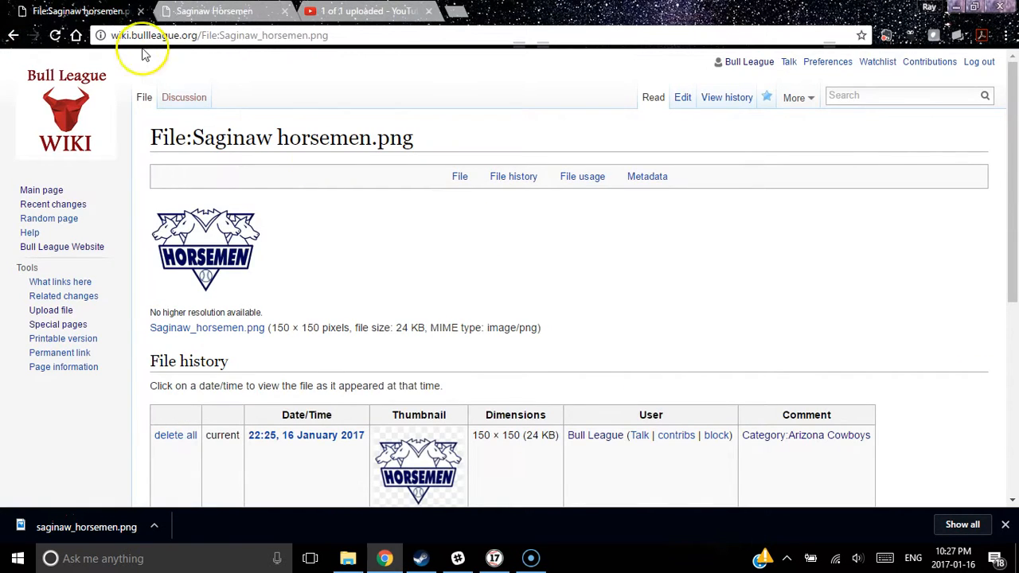
left_click(15, 35)
left_click_drag(1012, 287, 1016, 116)
left_click(681, 99)
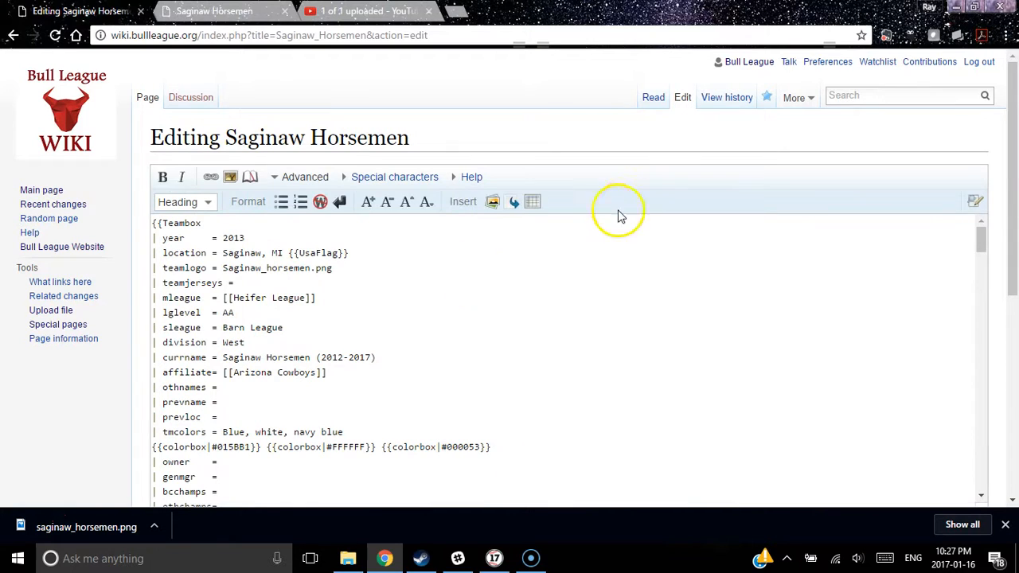
left_click_drag(223, 267, 287, 268)
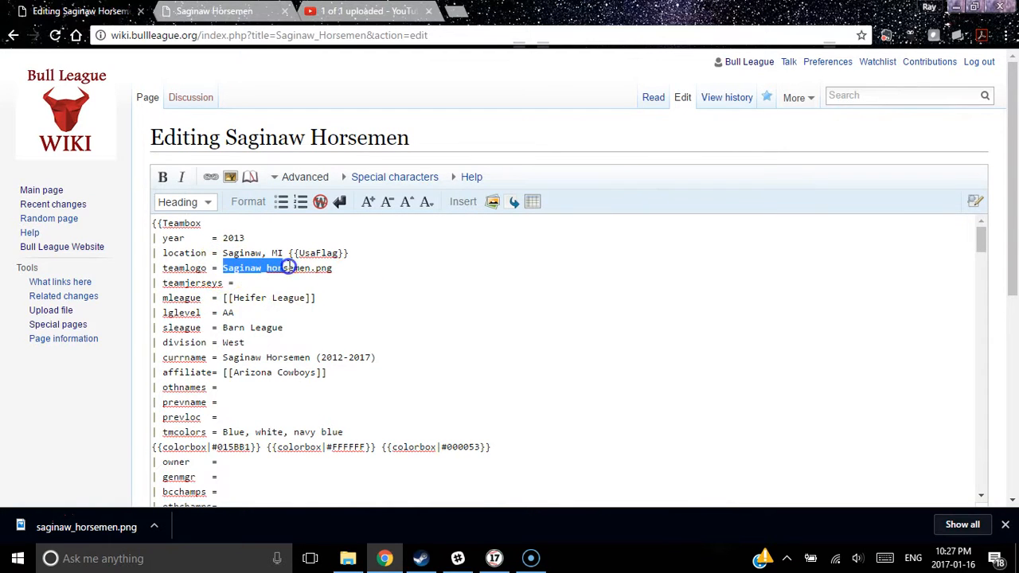
left_click(345, 268)
left_click(812, 244)
mouse_move(1012, 192)
left_mouse_down()
mouse_move(1011, 359)
mouse_move(1012, 197)
left_mouse_up()
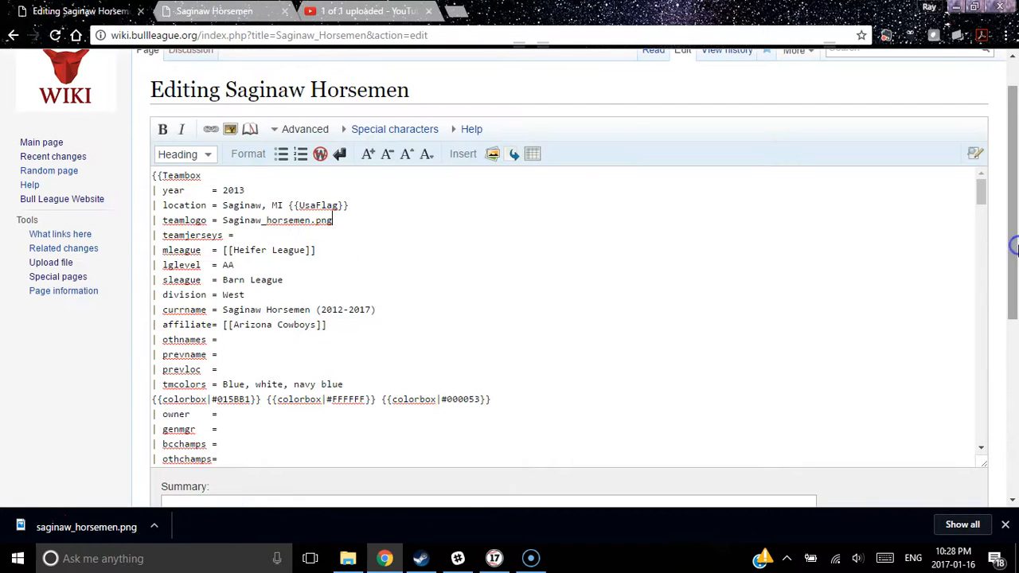
Search the wiki for Arizona Cowboys from the main page and examine the categories at the end of the team's article.
left_click(36, 142)
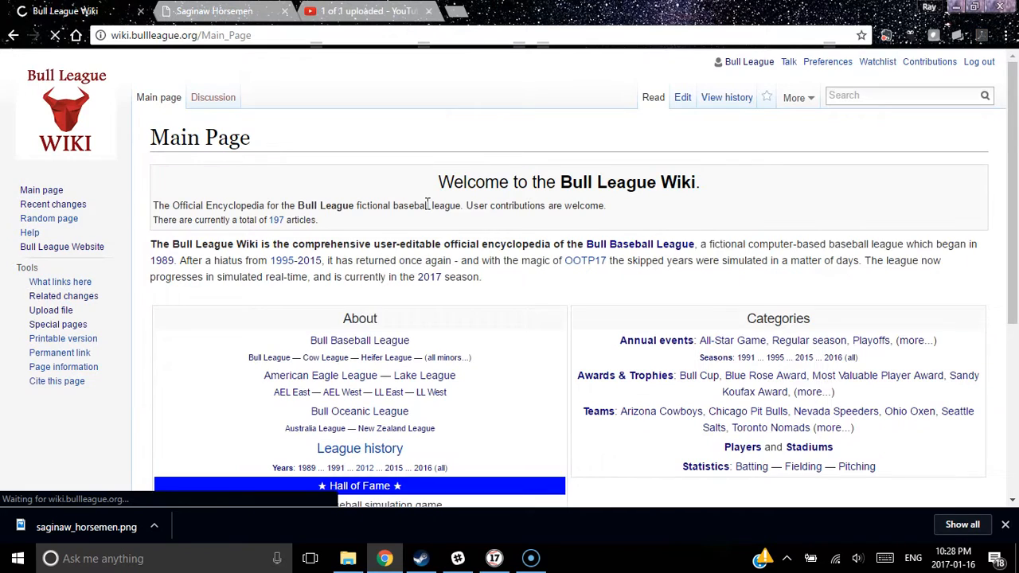
left_click_drag(1014, 55, 993, 84)
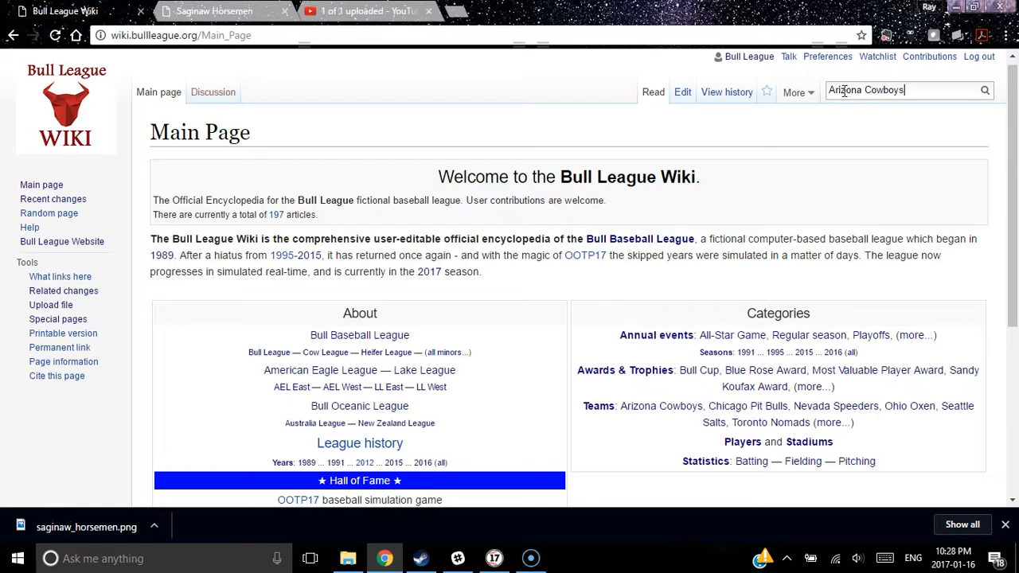
key("Return")
left_click_drag(1011, 80, 1001, 422)
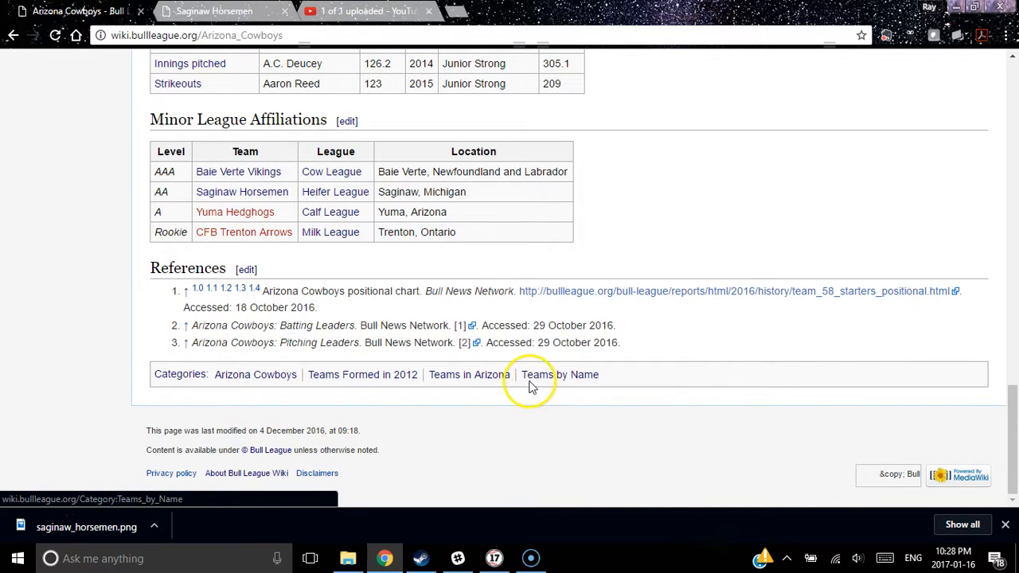
left_click_drag(1010, 404, 1012, 430)
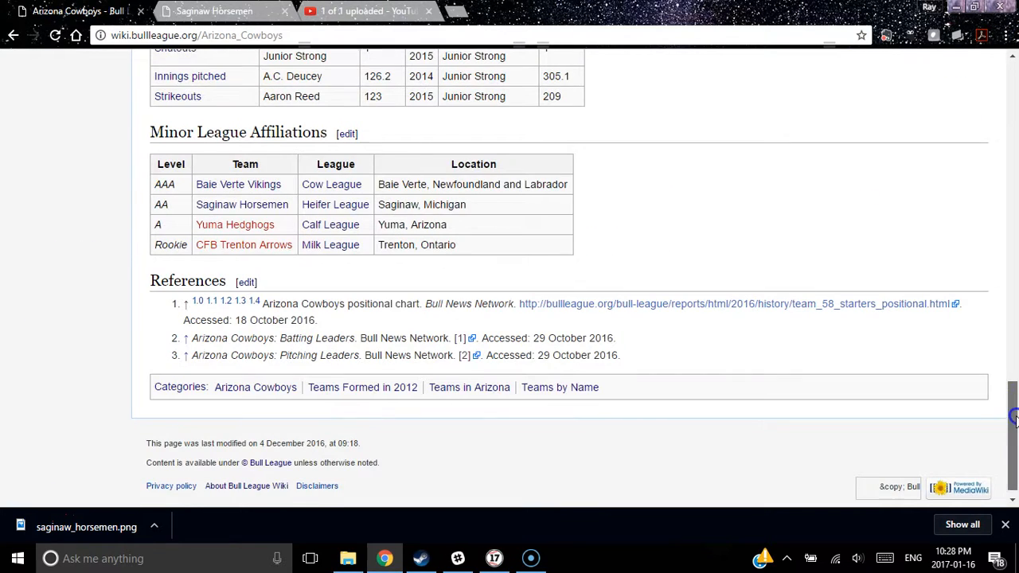
Add the categories Teams by Name, Teams in Michigan and Arizona Cowboys below the Saginaw Horsemen page's references, and save the page.
left_click(249, 206)
left_click(684, 100)
left_click_drag(1004, 175, 1016, 235)
left_click(975, 89)
left_click_drag(981, 128, 562, 401)
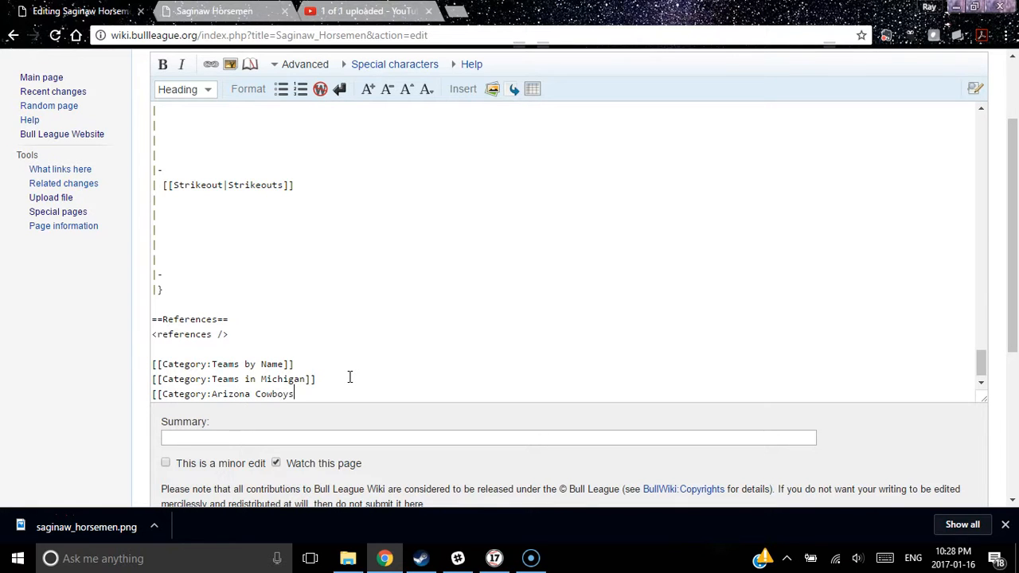
type("]")
key("Return")
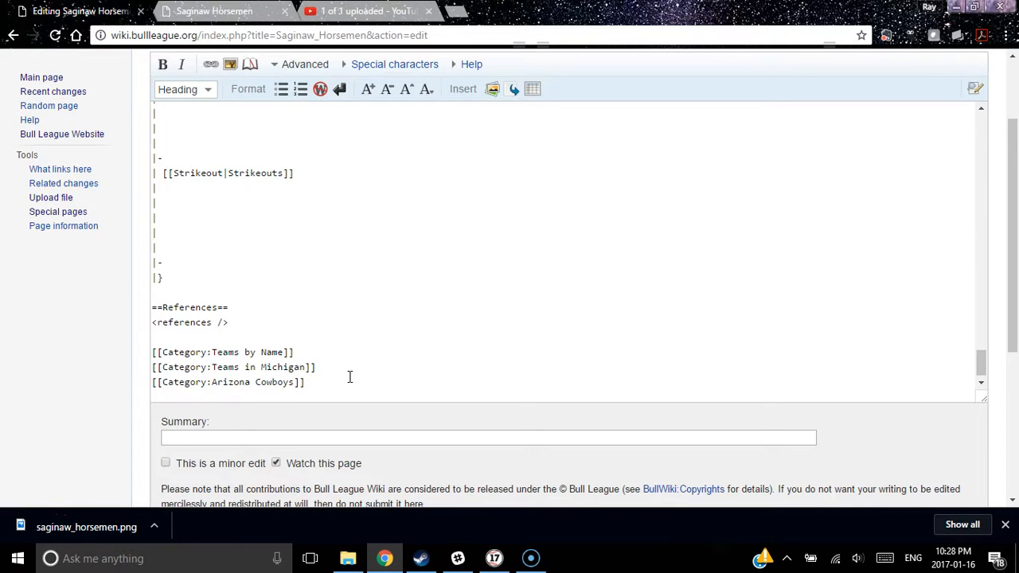
scroll(1001, 284, "down", 4)
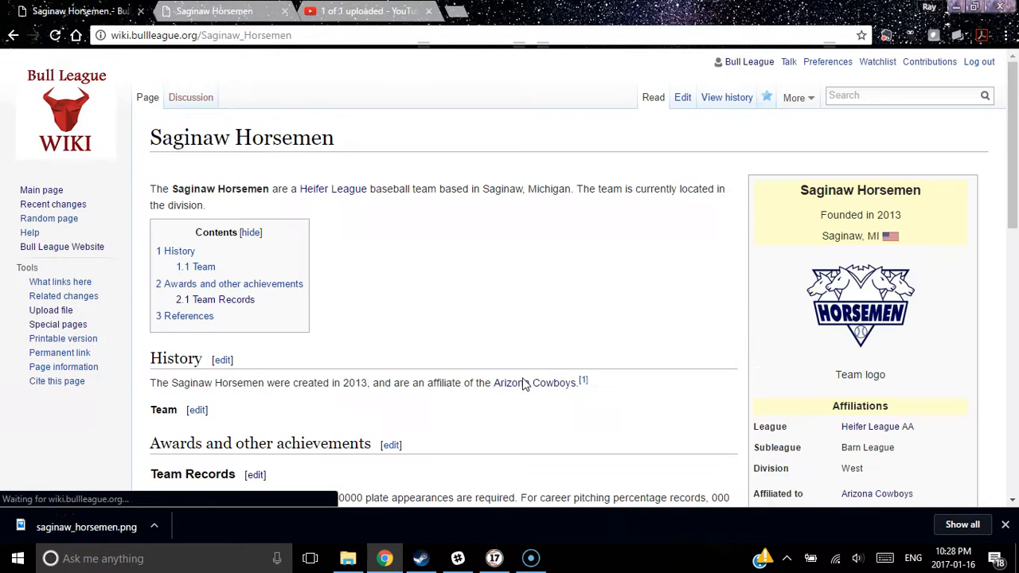
Check the category links at the end of the team page and examine the Arizona Cowboys category's pages and media.
left_click_drag(1016, 191, 1015, 452)
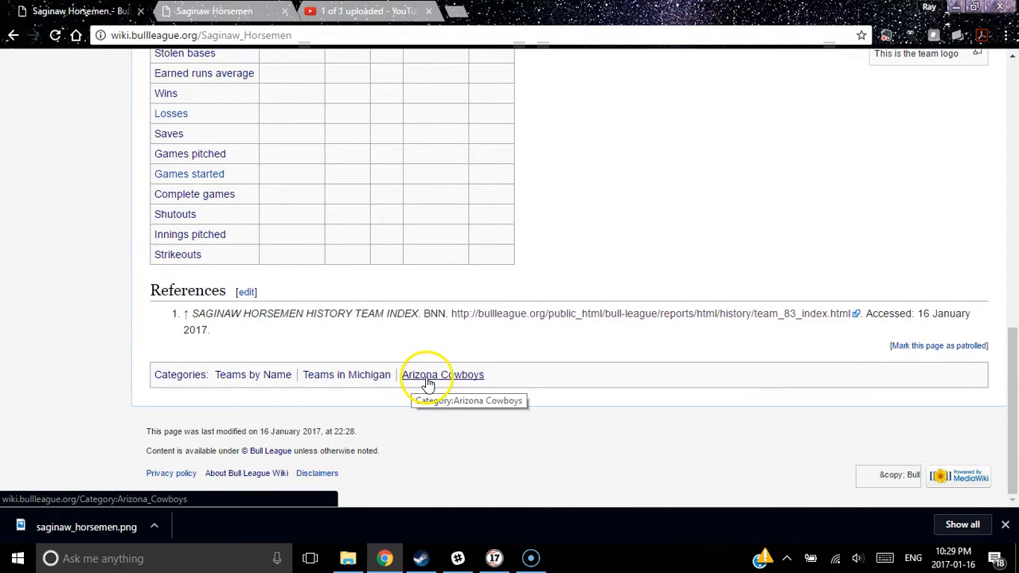
left_click(451, 377)
scroll(621, 360, "down", 4)
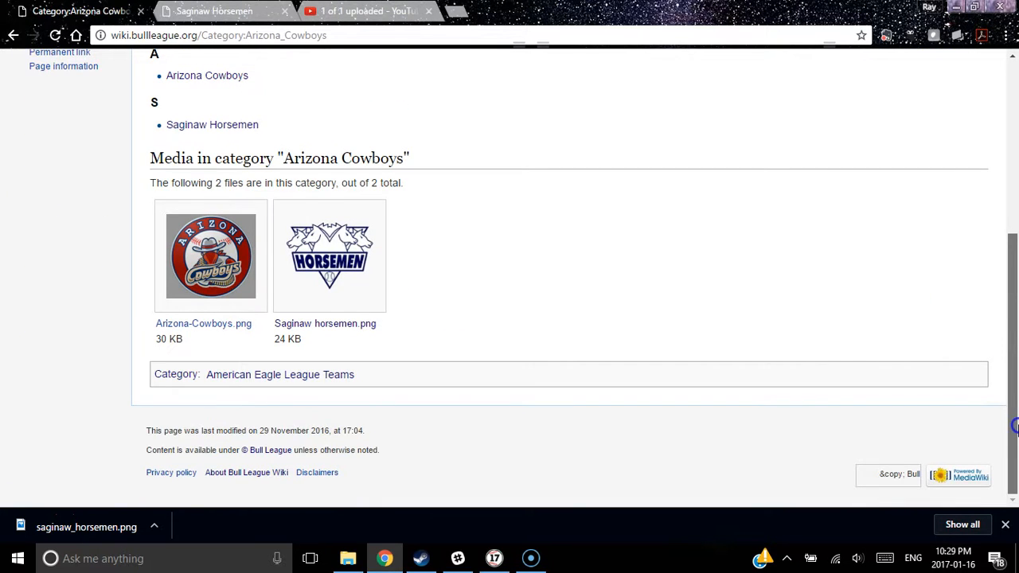
scroll(898, 296, "up", 2)
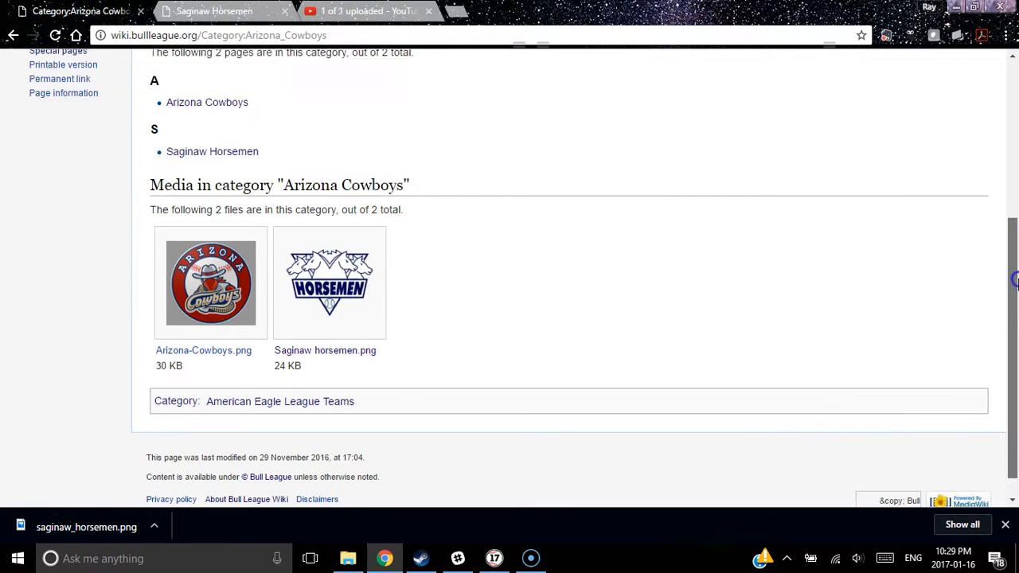
View the Minor League Affiliations table on the Arizona Cowboys page and open Saginaw Horsemen from it.
left_click(203, 169)
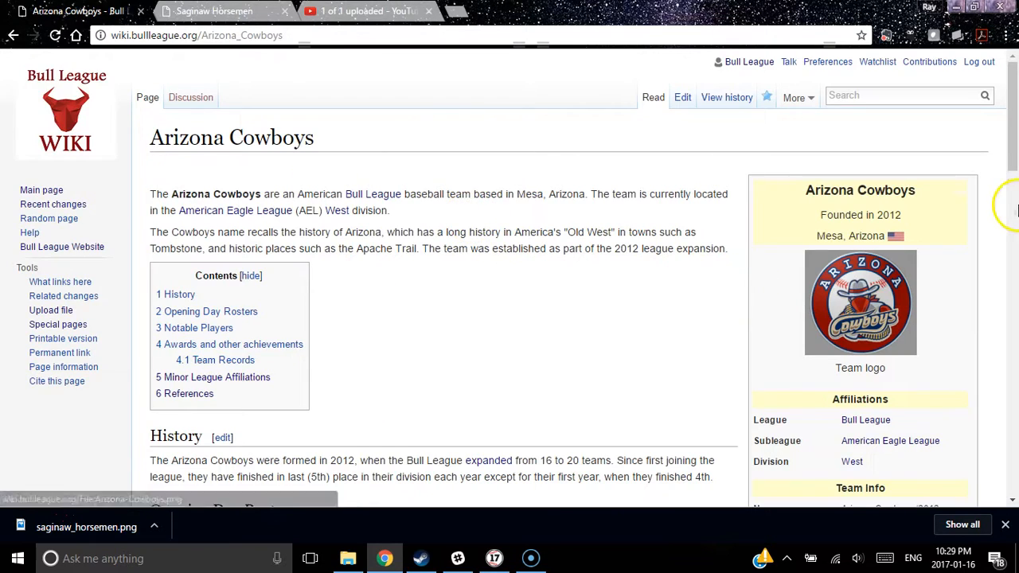
left_click_drag(1007, 176, 1013, 454)
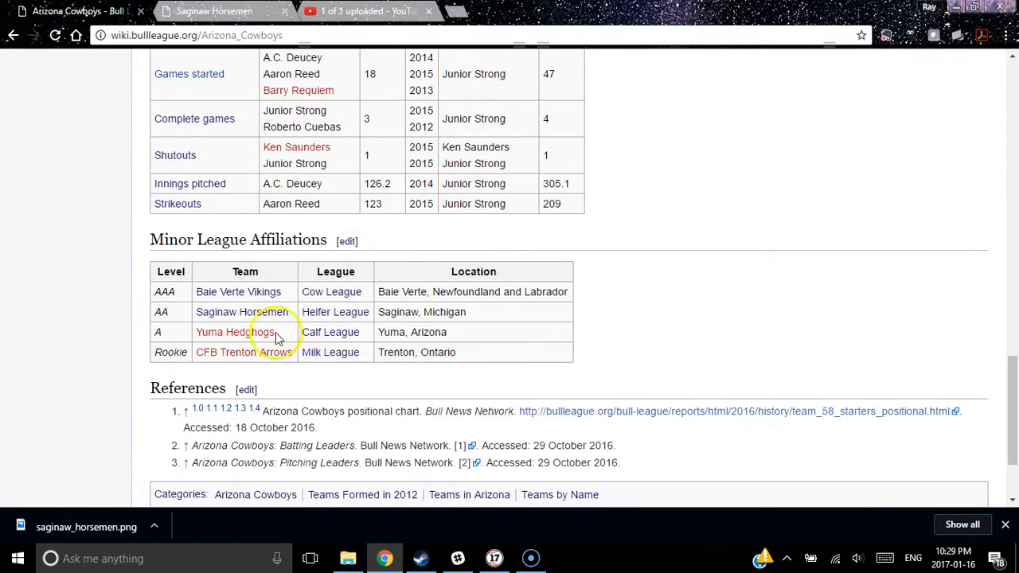
left_click(239, 310)
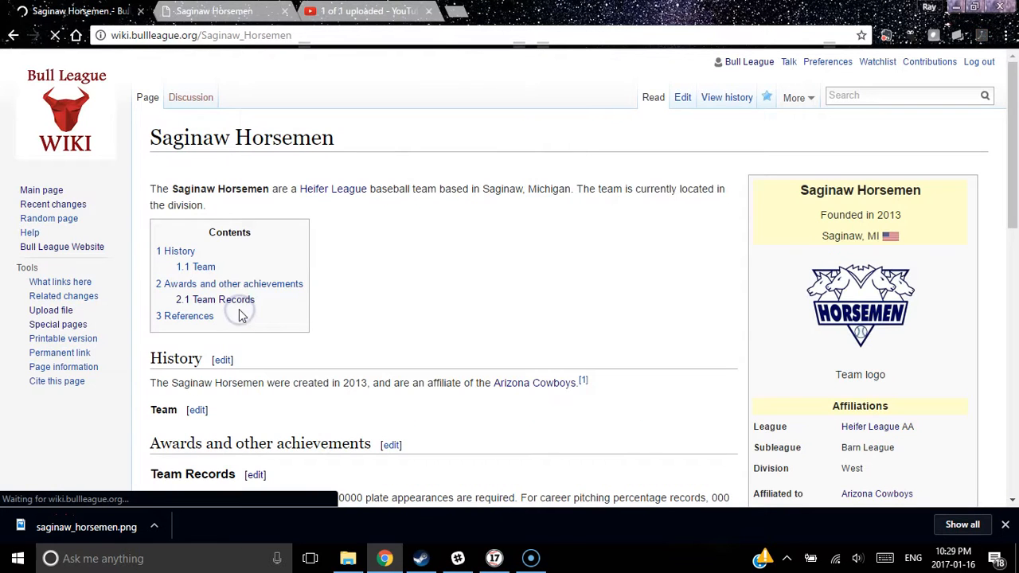
Add [[Category:Teams Formed in 2013]] to the end of the Saginaw Horsemen page's source and save the page.
left_click_drag(1014, 147, 1014, 119)
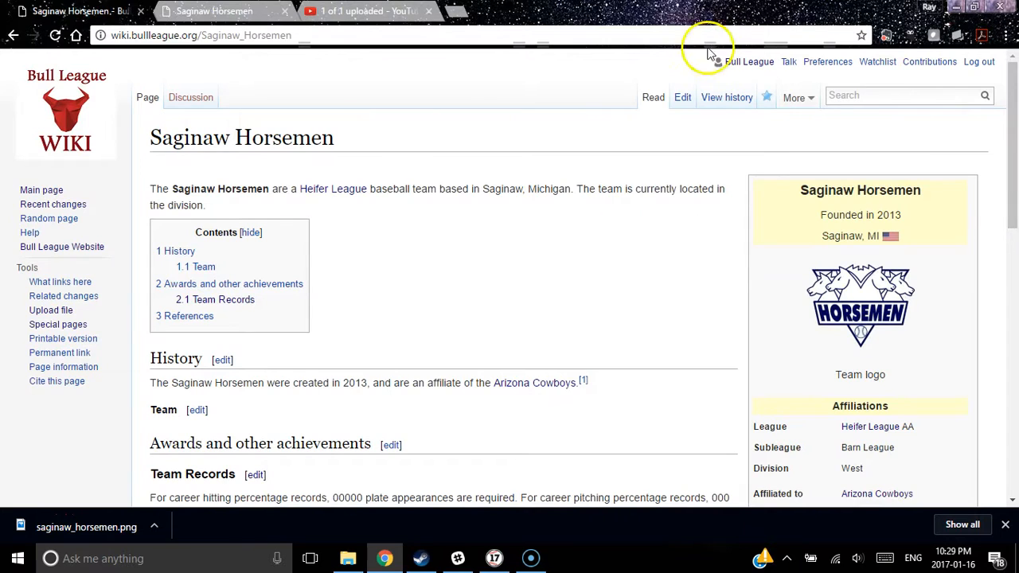
left_click(685, 98)
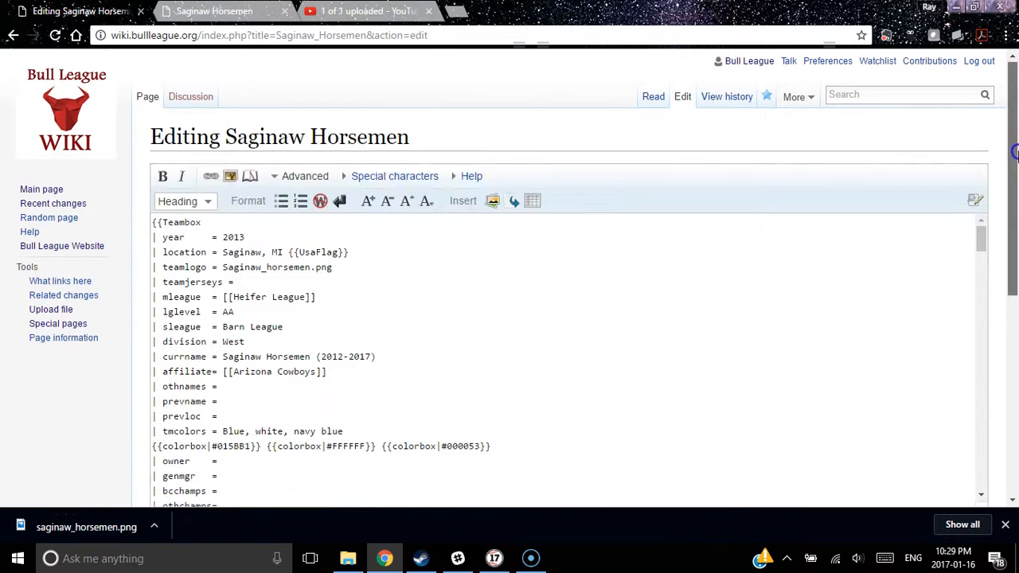
scroll(971, 184, "down", 3)
left_click(984, 202)
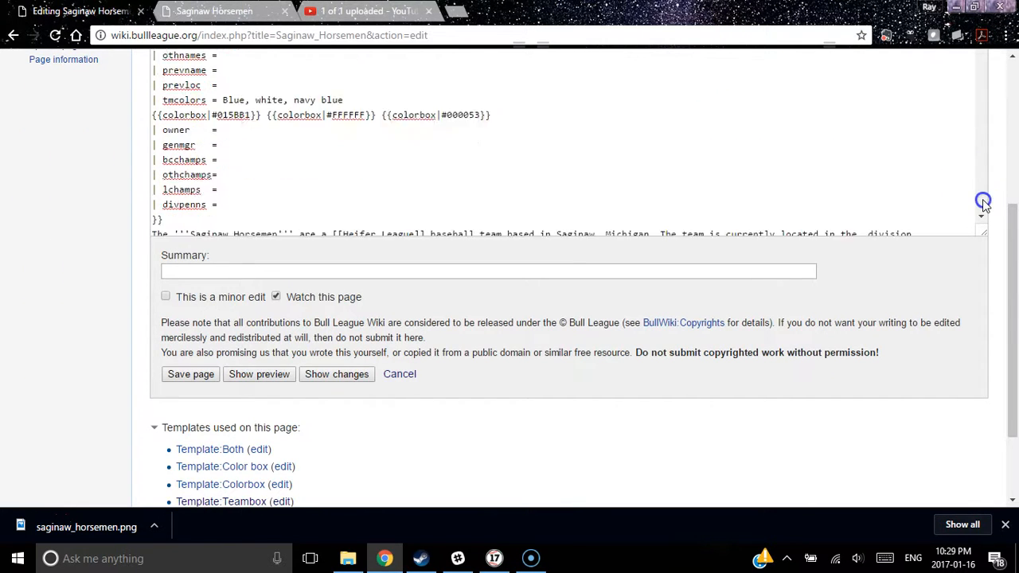
left_click(443, 207)
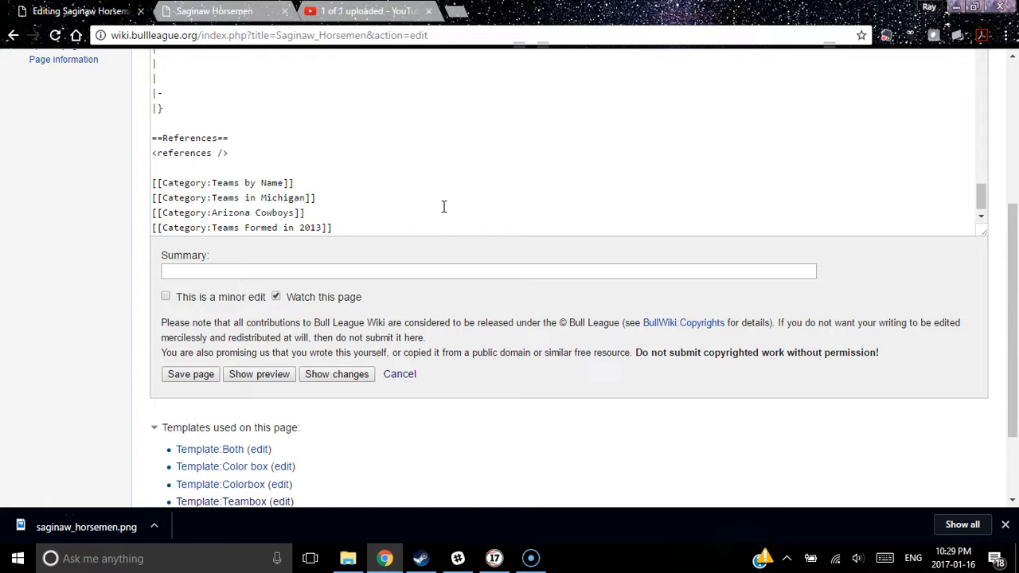
left_click(192, 372)
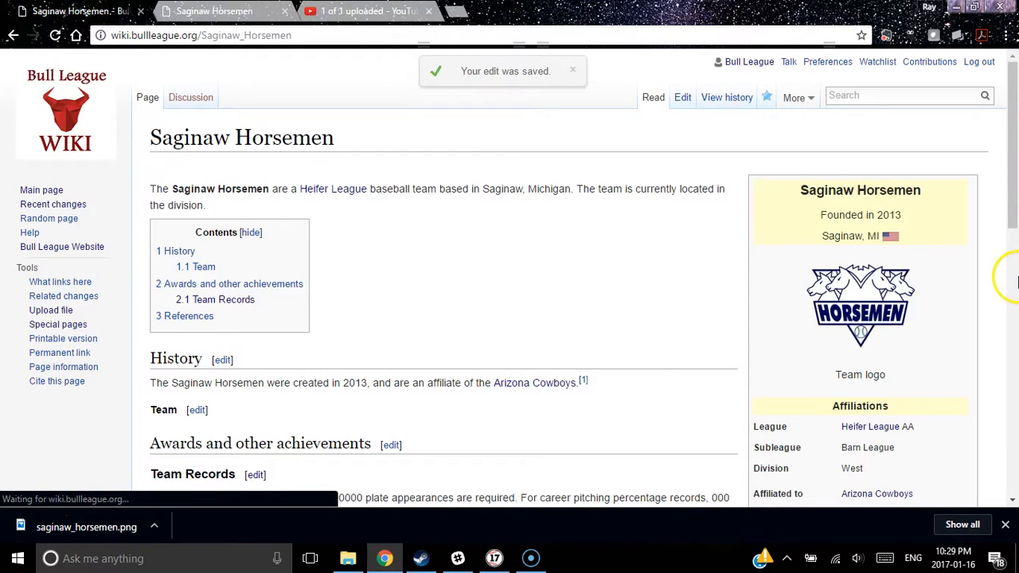
Follow the team page's category chain from Teams Formed in 2013 through Teams by Year Formed up to Teams.
scroll(1008, 278, "down", 1)
left_click_drag(1008, 216, 1015, 478)
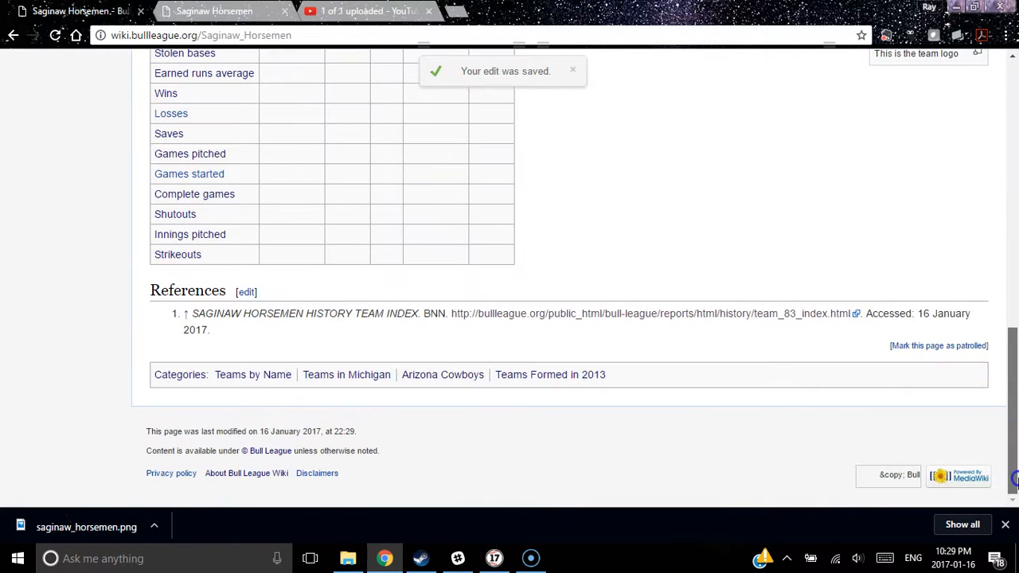
left_click(555, 375)
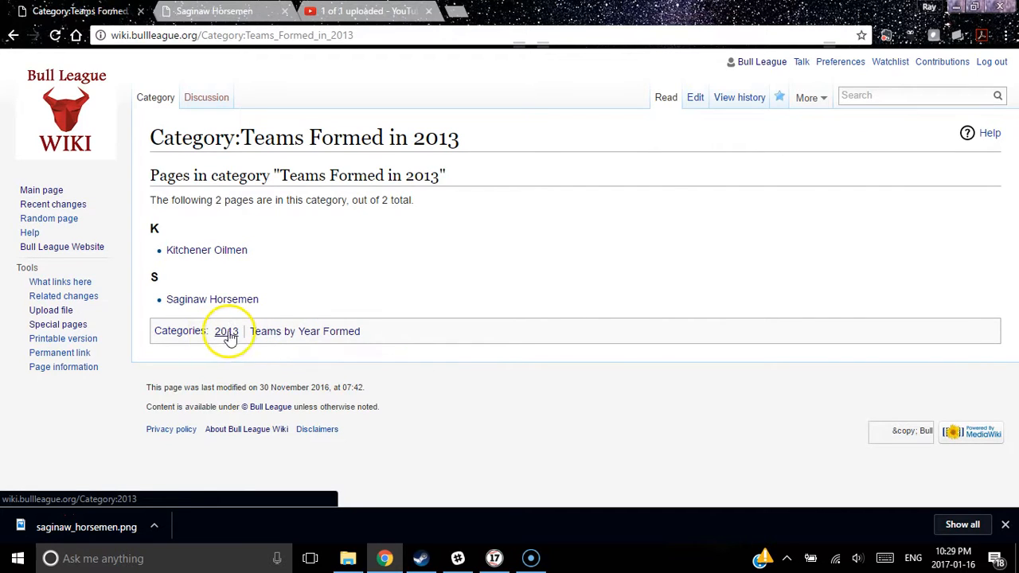
left_click(286, 332)
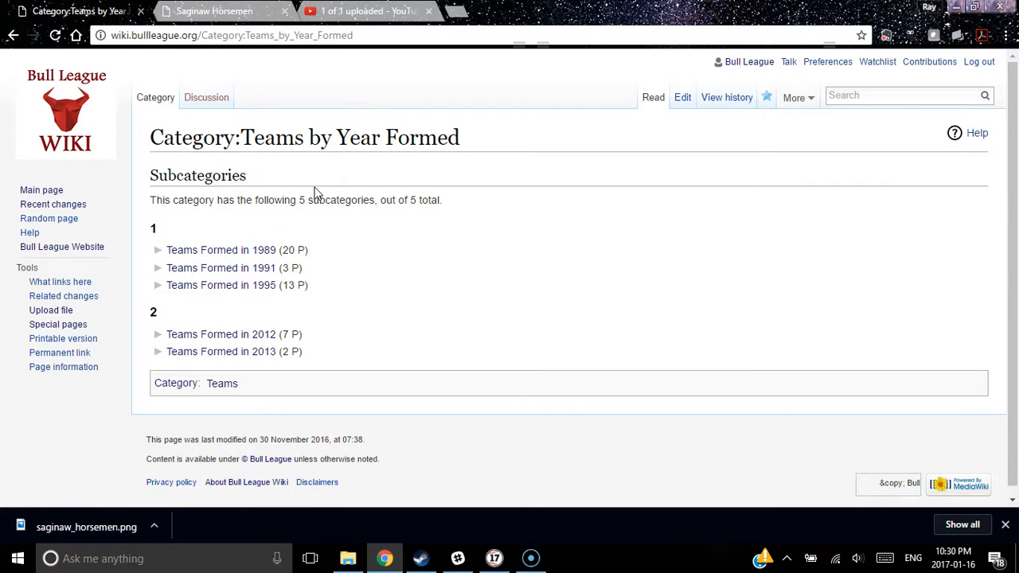
left_click(224, 383)
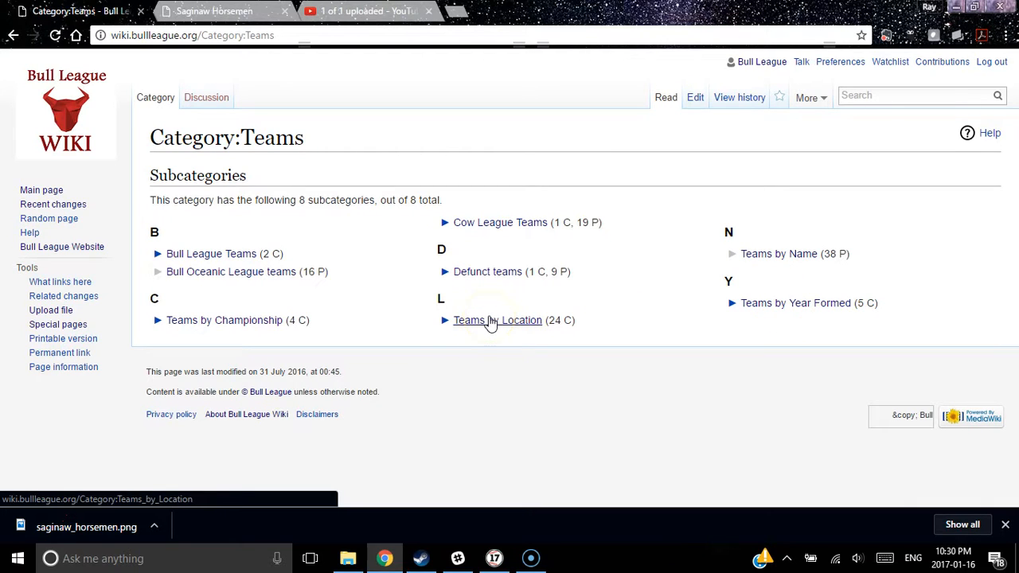
View the Cow League Teams and Teams by Year Formed subcategories, returning to the Teams category after each.
left_click(513, 224)
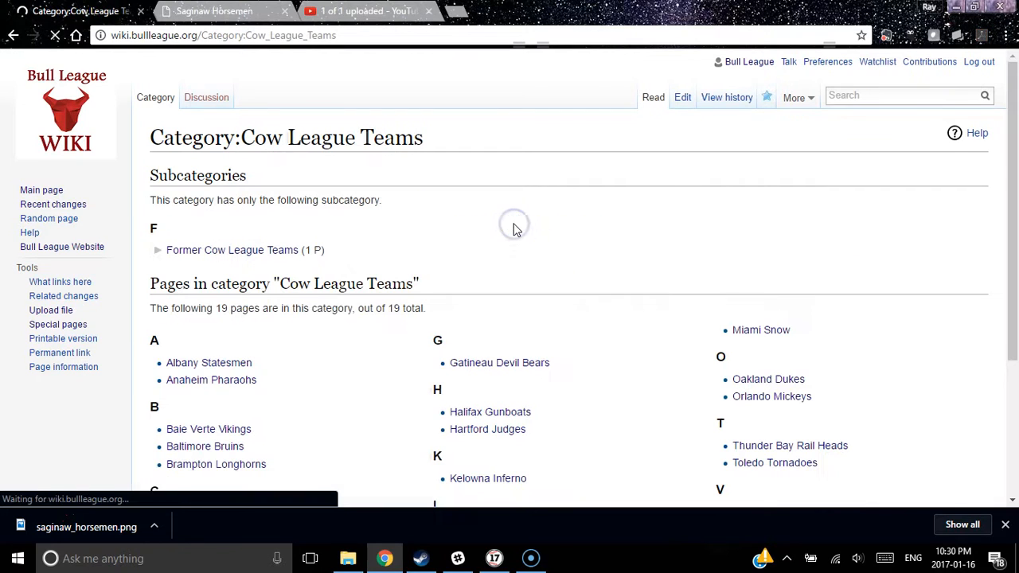
mouse_move(1013, 219)
left_mouse_down()
mouse_move(1014, 298)
mouse_move(1016, 221)
left_mouse_up()
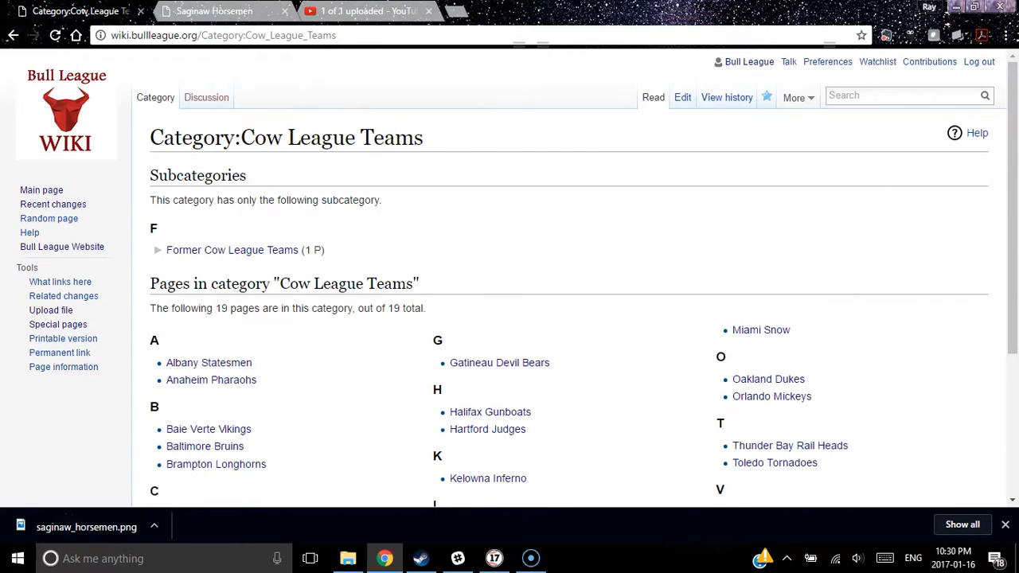
left_click(13, 35)
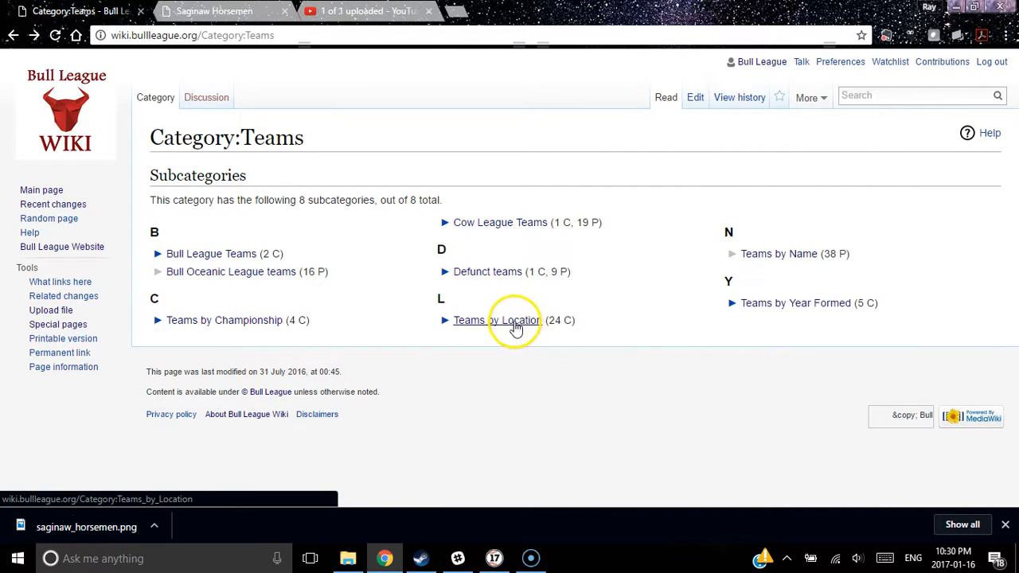
left_click(783, 305)
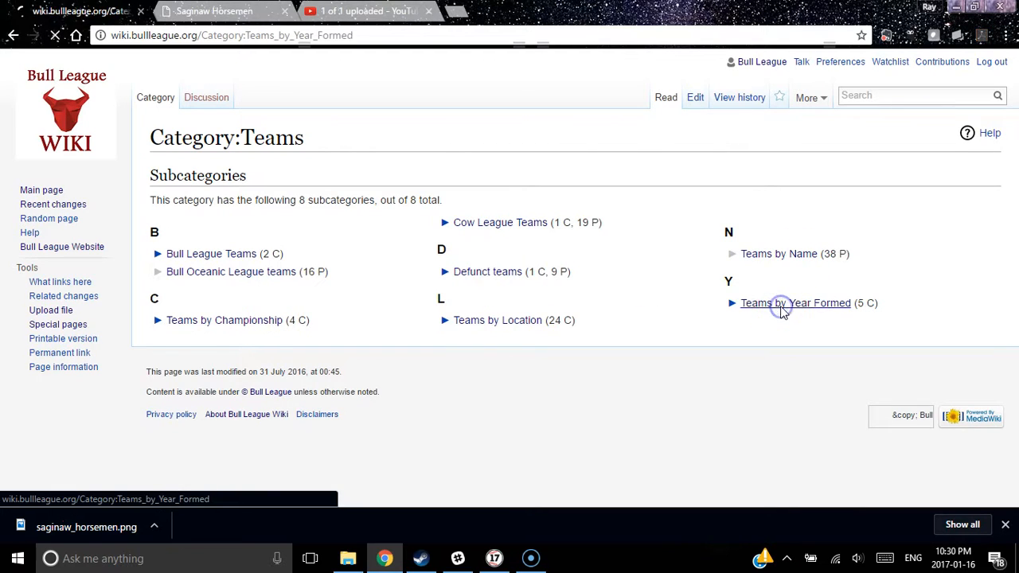
left_click(13, 37)
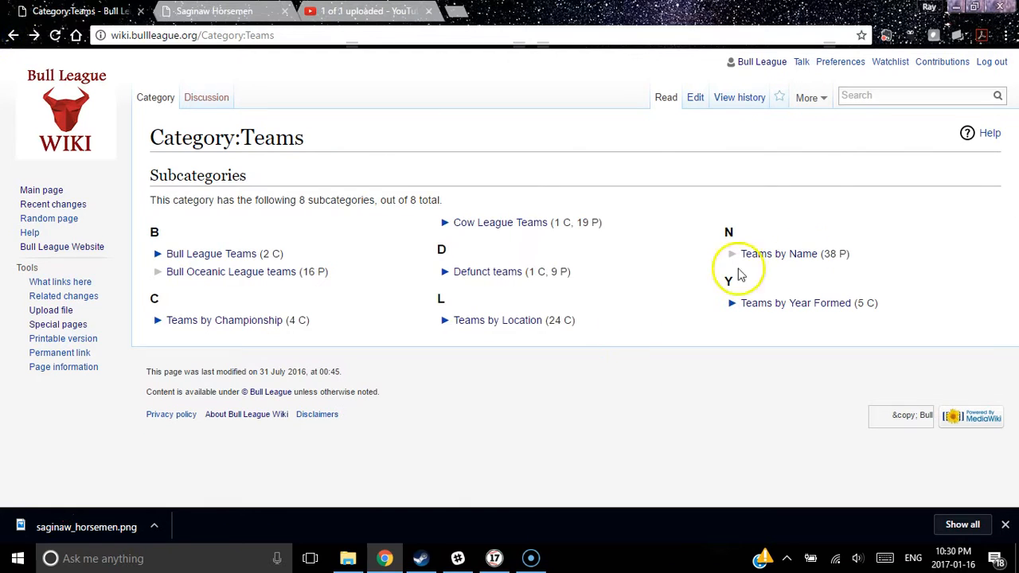
Open the Teams by Name category and locate the Saginaw Horsemen entry under S.
left_click(812, 253)
left_click_drag(1013, 182, 1016, 271)
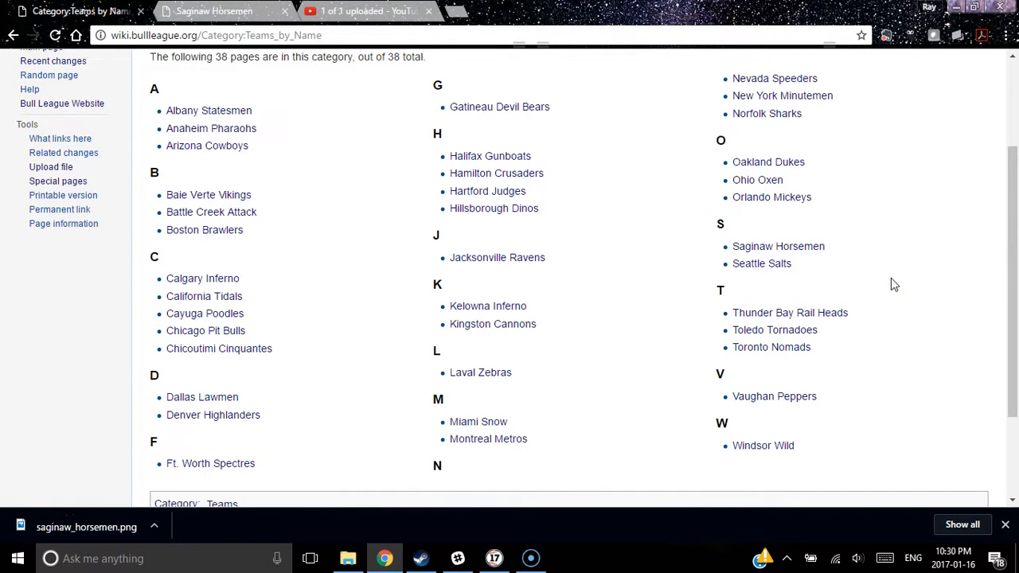
left_click(764, 253)
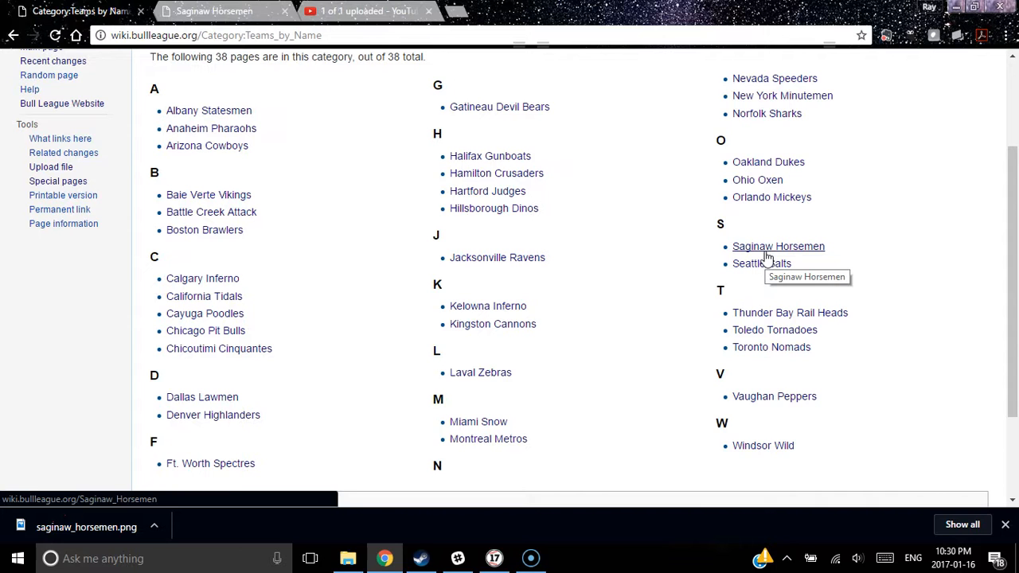
left_click(777, 252)
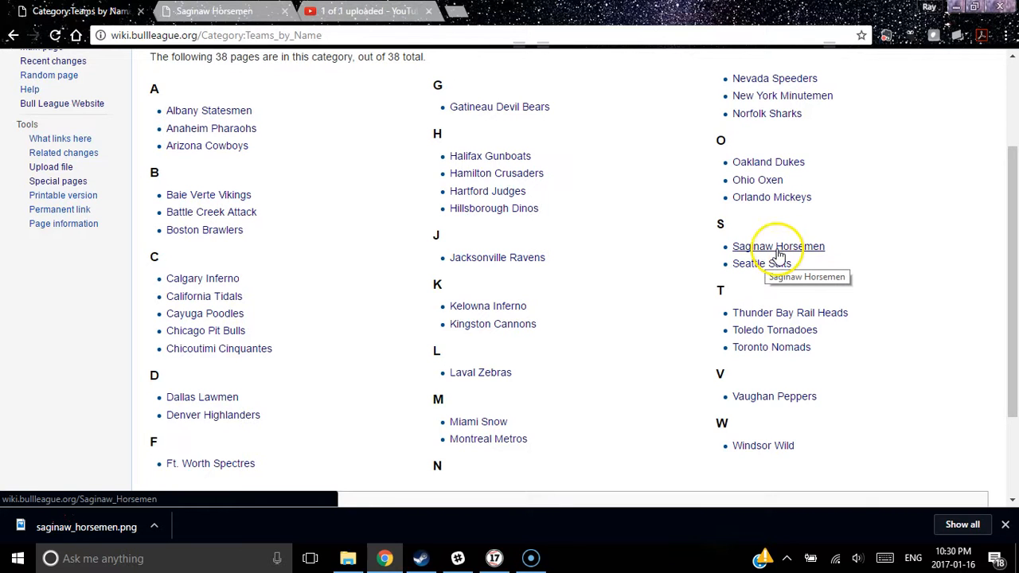
left_click(727, 230)
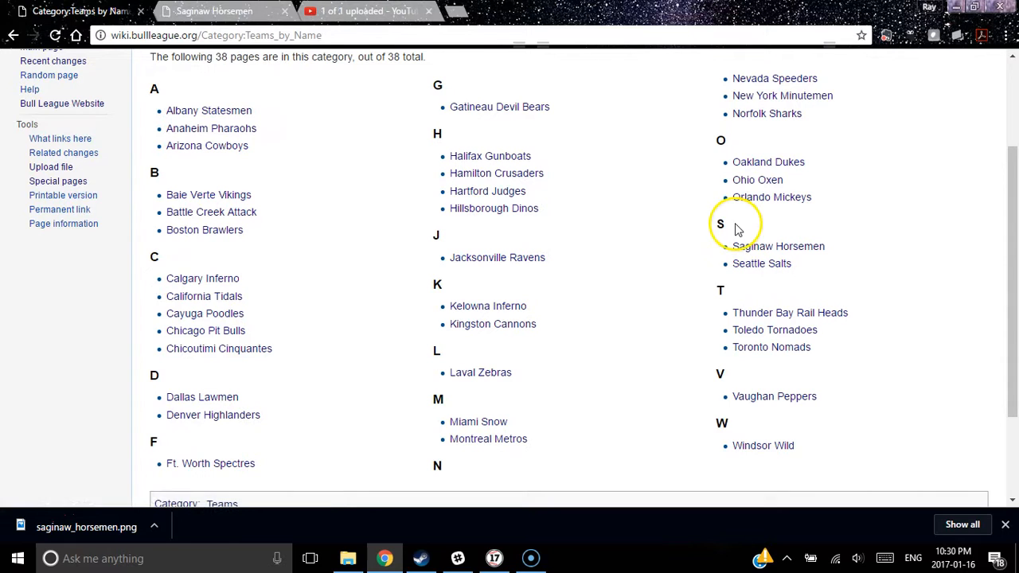
Return to the Teams category, view Teams in Michigan through Teams by Location, and go back to the location list.
left_click(740, 237)
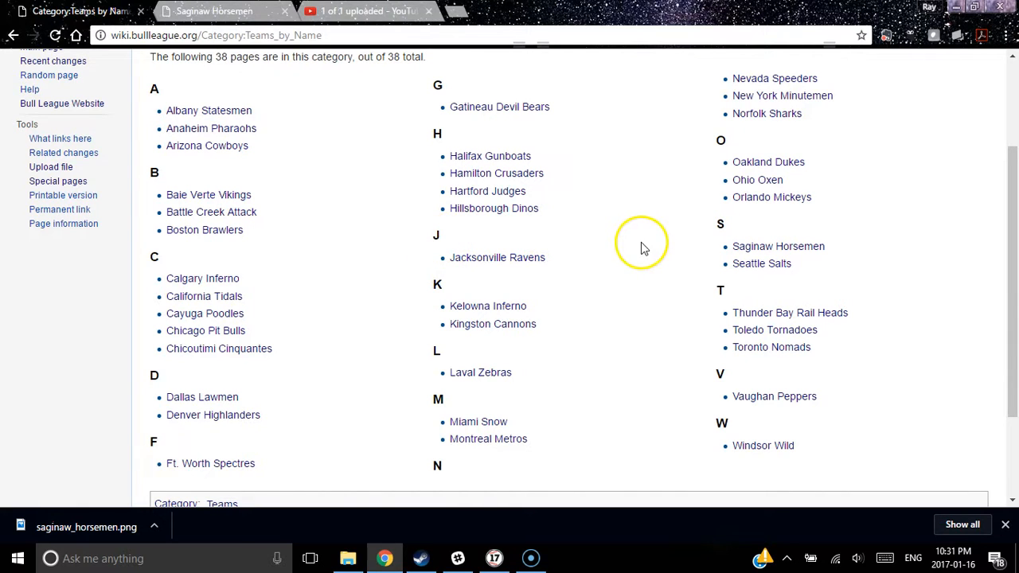
key("alt+Left")
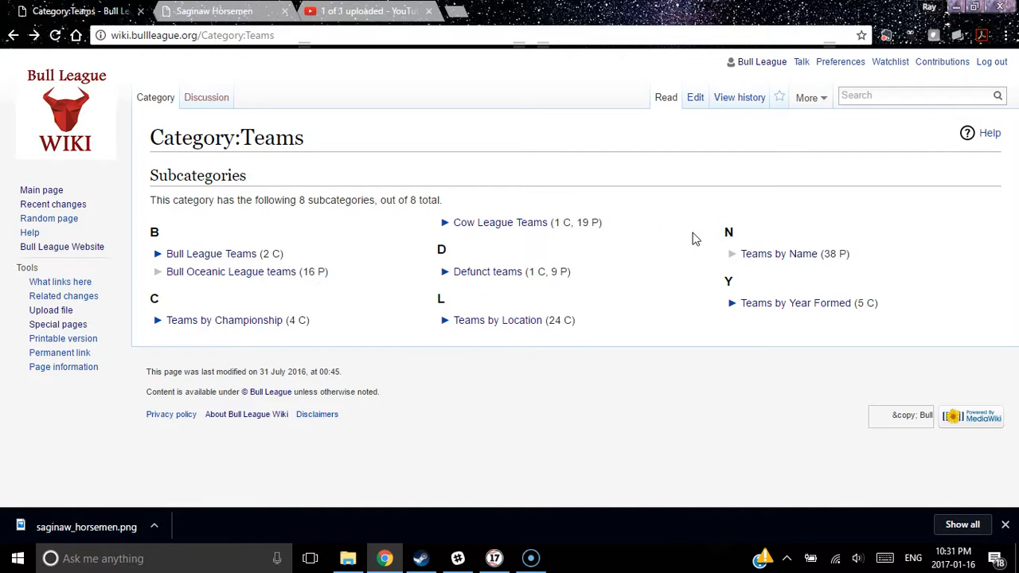
left_click(478, 323)
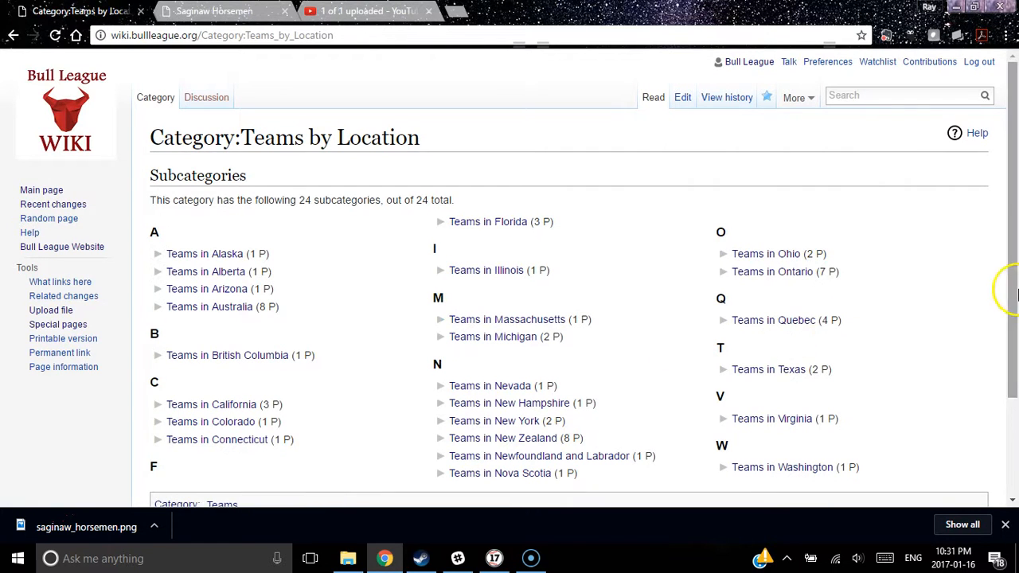
scroll(916, 263, "down", 2)
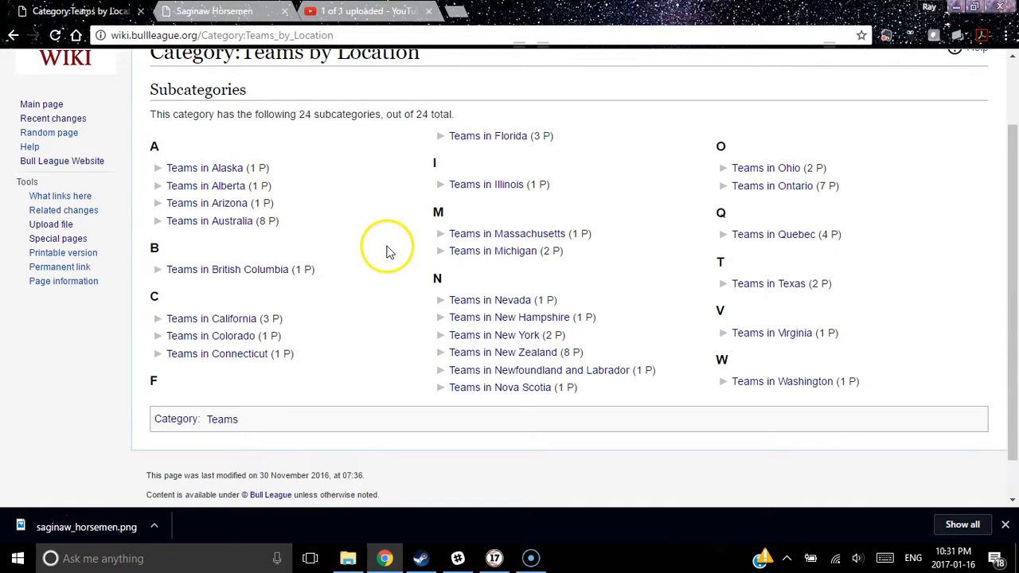
left_click(512, 254)
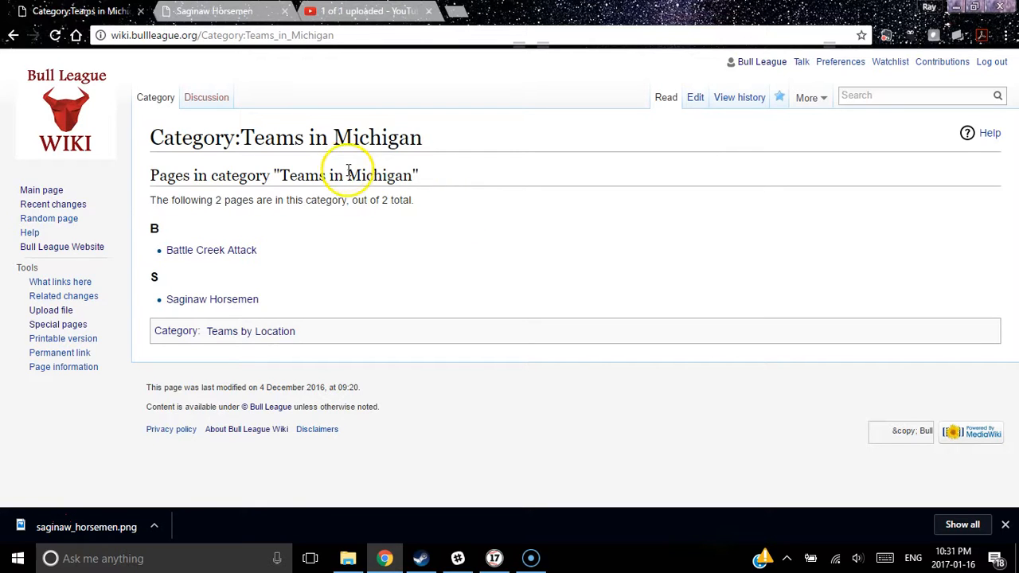
left_click(13, 35)
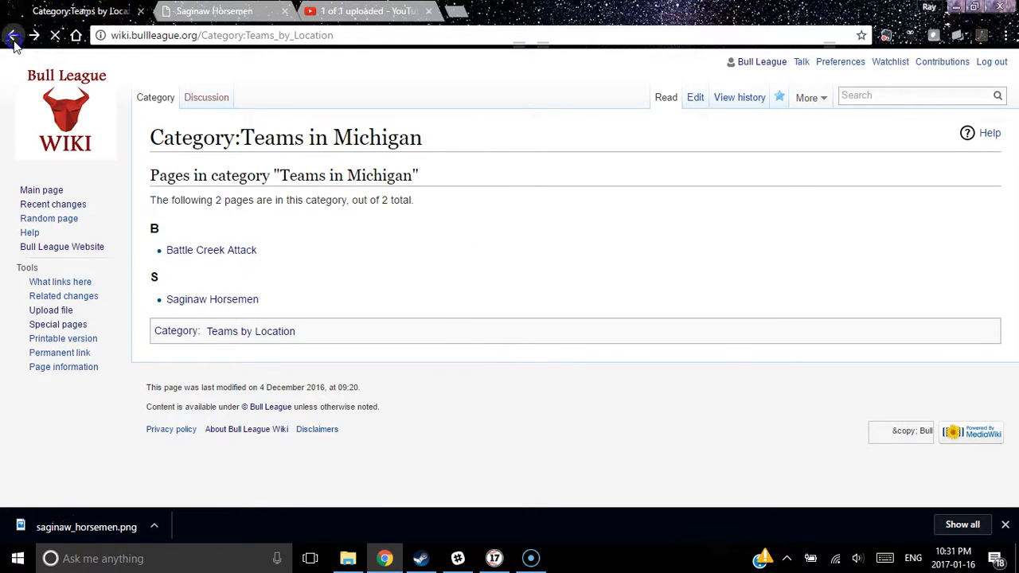
Examine the DEFAULTSORT line in the Teams in Michigan category's source, and return to the Teams category without saving.
left_click(516, 251)
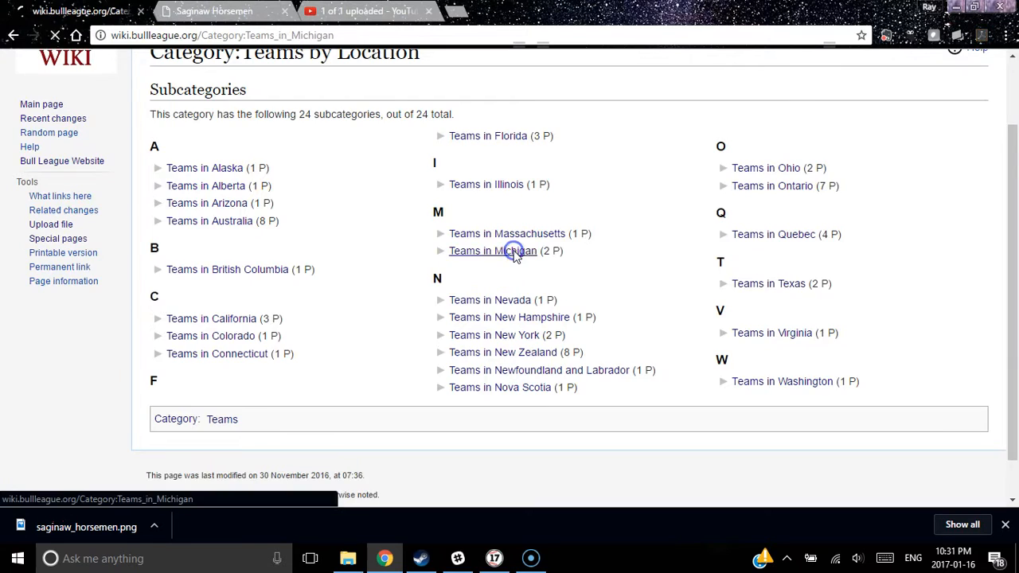
left_click(695, 97)
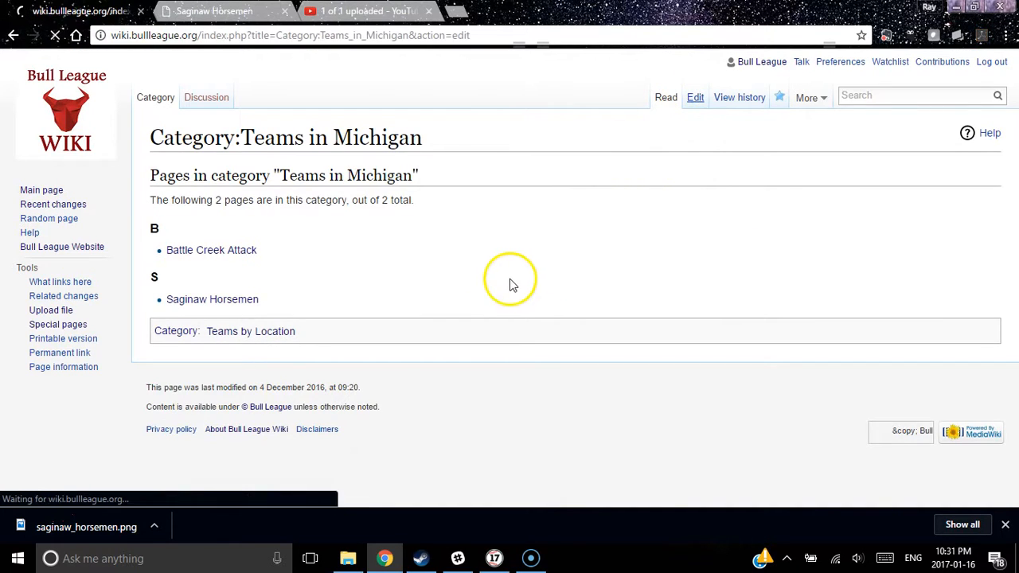
left_click_drag(143, 224, 281, 221)
left_click(288, 224)
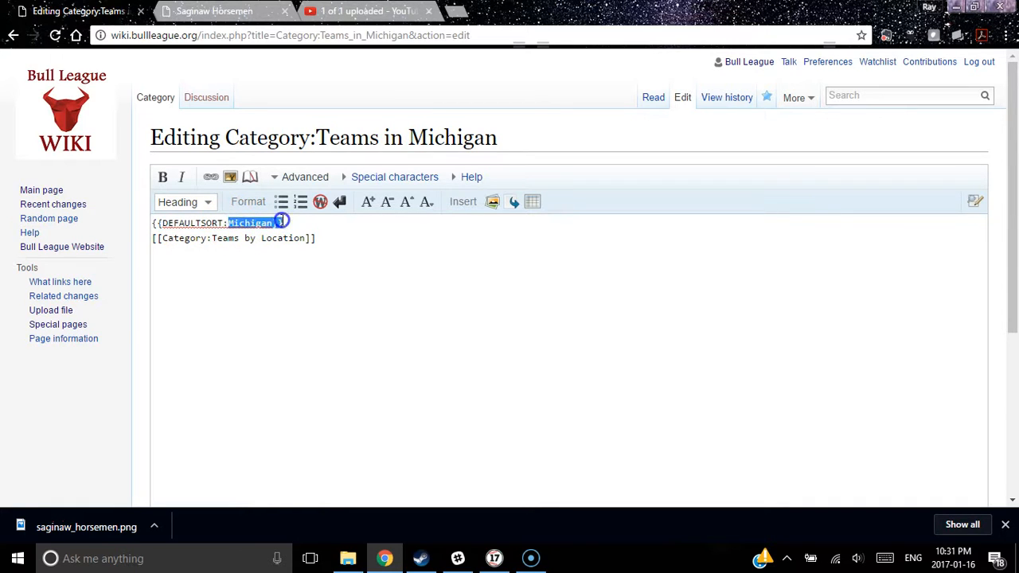
left_click(13, 35)
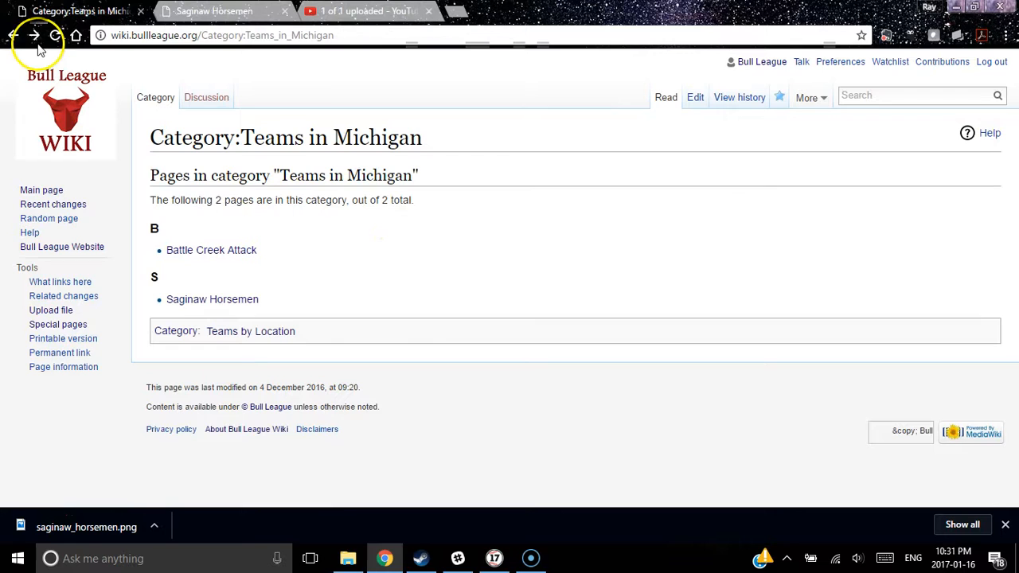
left_click(12, 37)
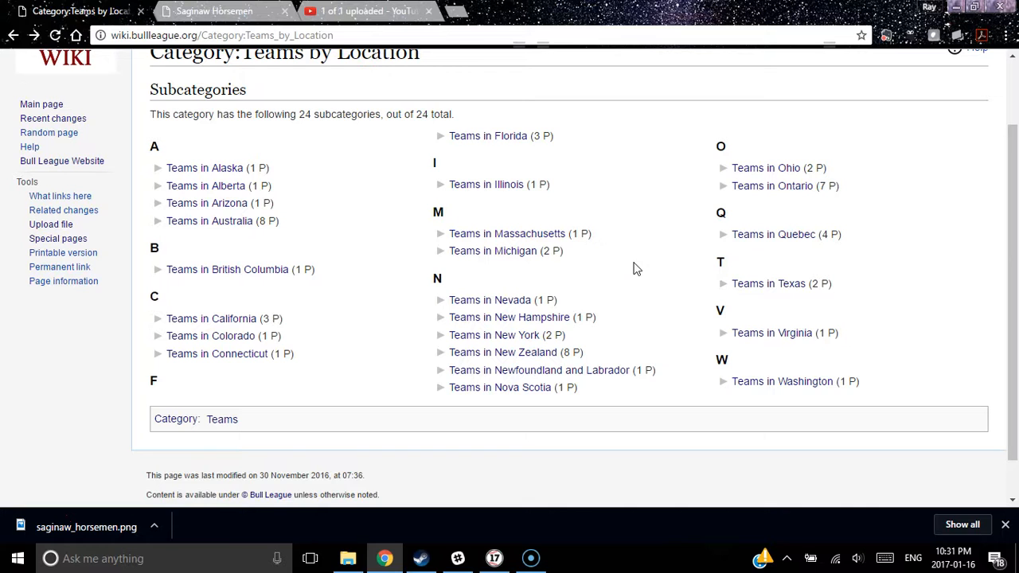
key("alt+Left")
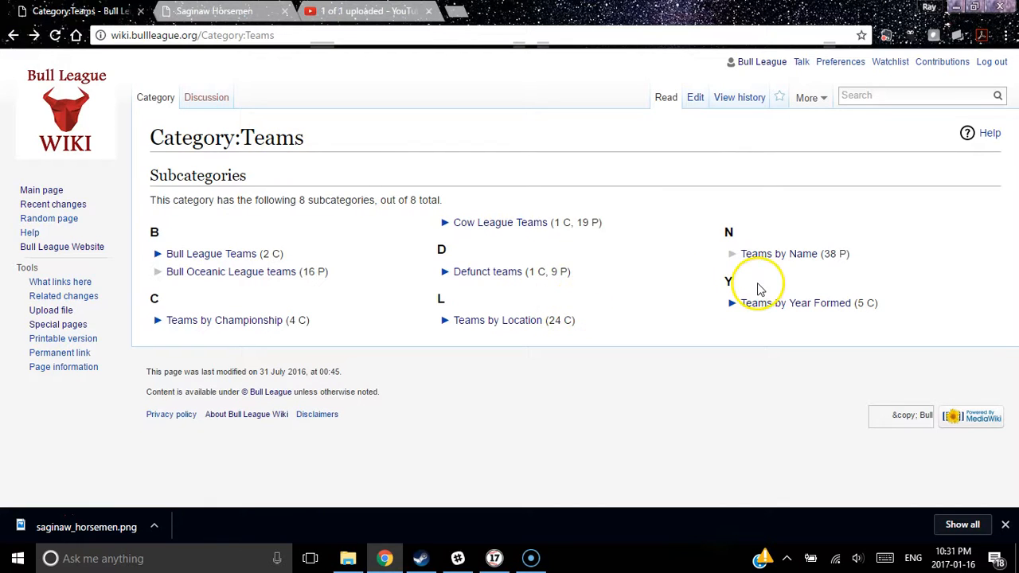
Open the Saginaw Horsemen page and examine the team colors in its infobox.
left_click(898, 99)
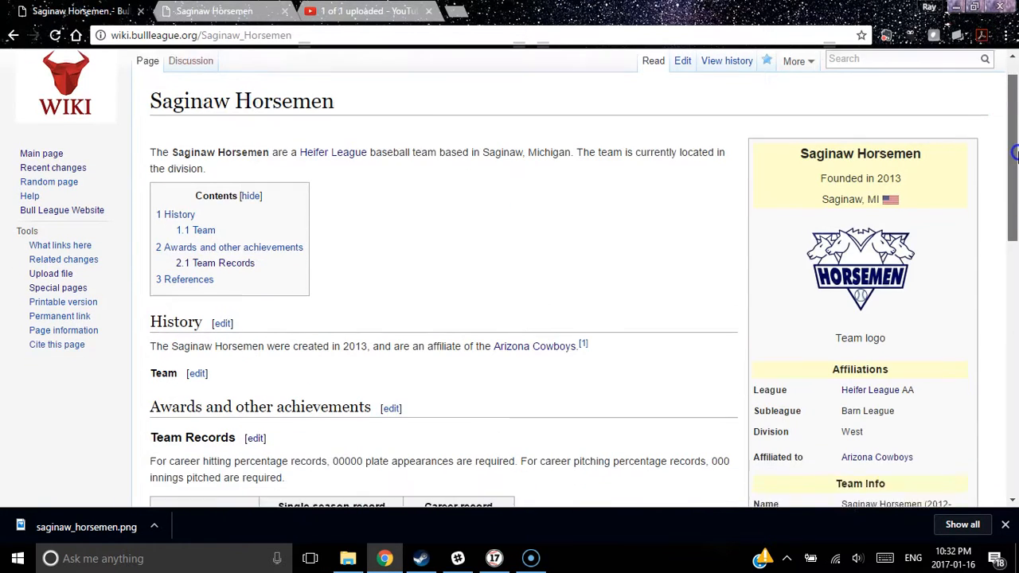
left_click_drag(1016, 133, 1016, 255)
left_click_drag(822, 253, 856, 271)
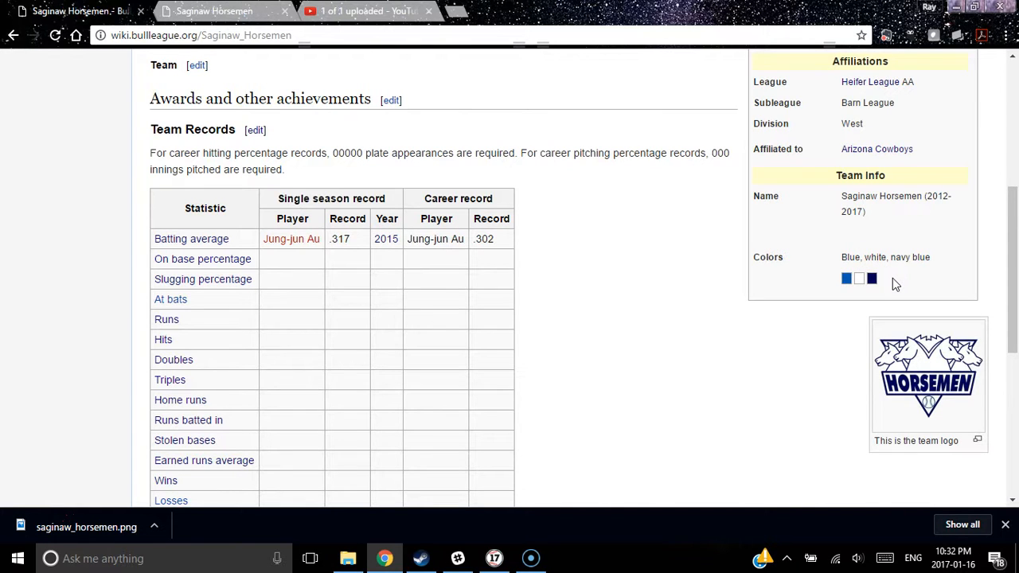
Open the Saginaw Horsemen page's source and highlight the first colorbox hex code, 015BB1, under tmcolors.
left_click_drag(1016, 290, 1016, 176)
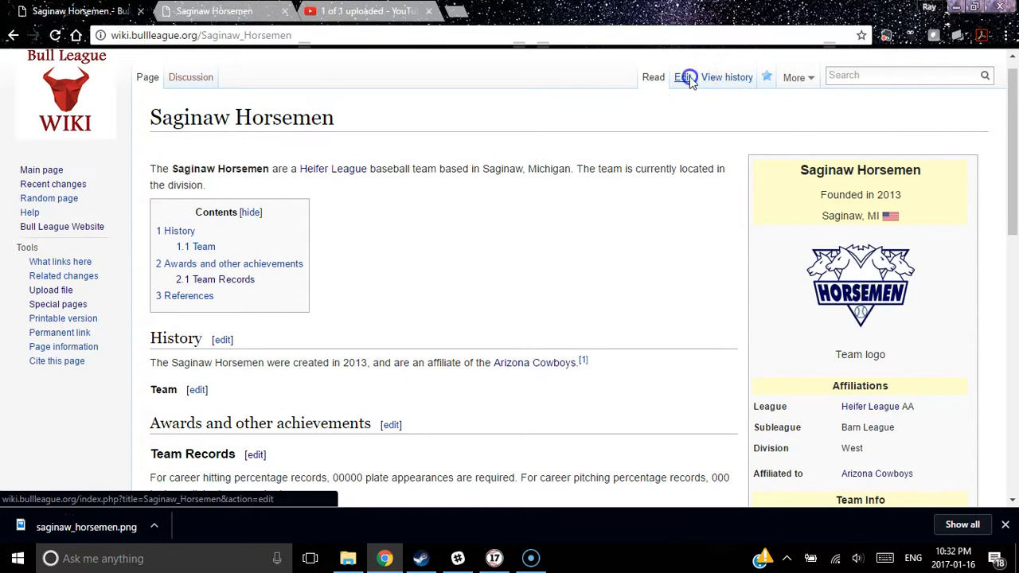
left_click(683, 74)
scroll(1016, 151, "down", 1)
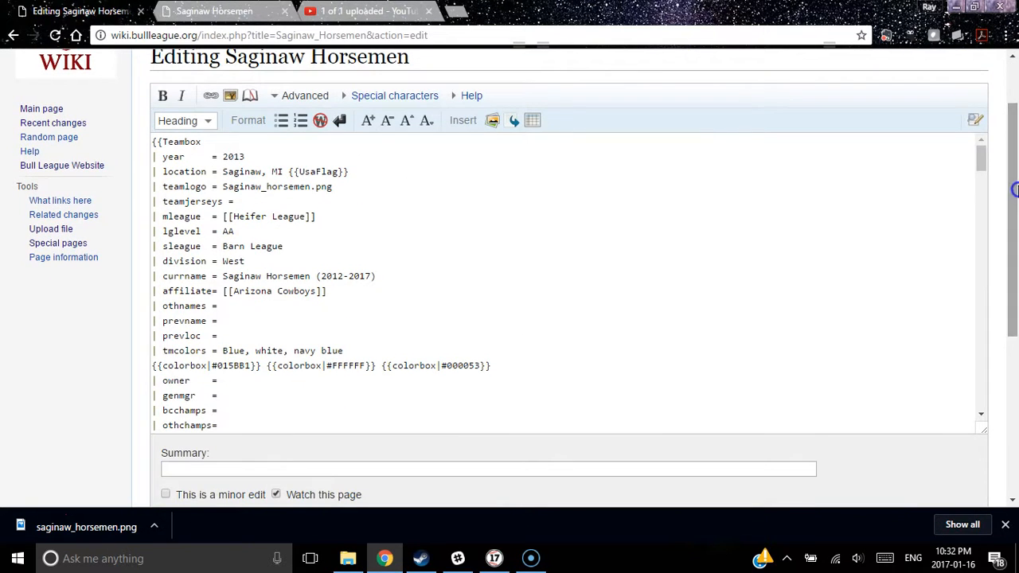
scroll(985, 157, "down", 1)
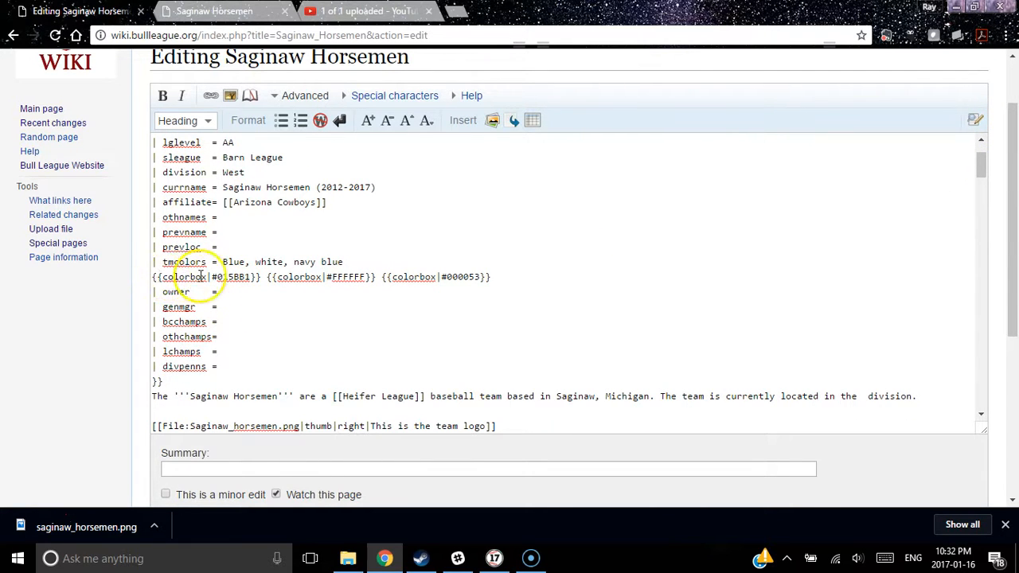
left_click_drag(217, 276, 227, 277)
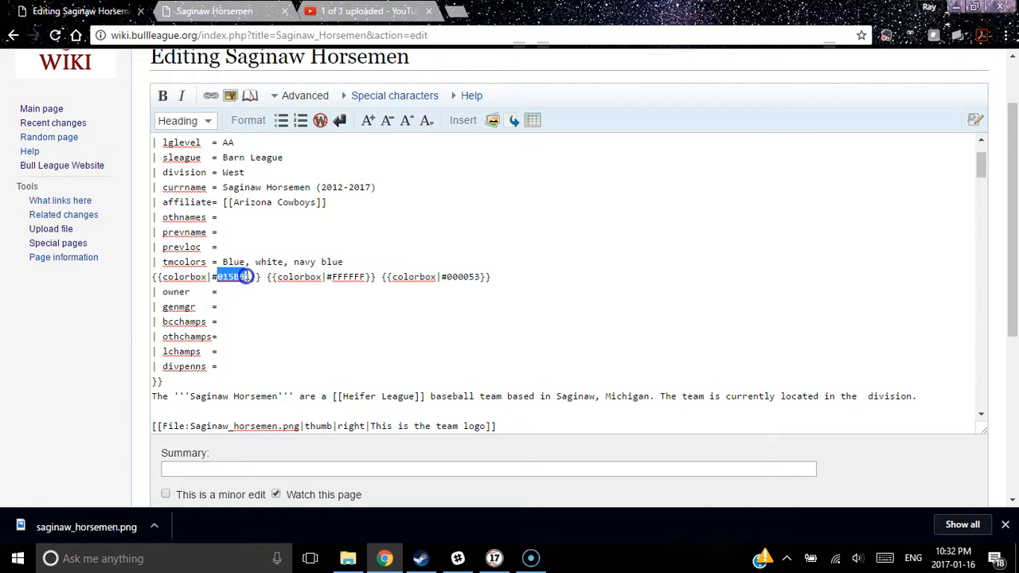
mouse_move(221, 276)
left_mouse_down()
mouse_move(209, 276)
mouse_move(241, 277)
left_mouse_up()
Look over the rest of the edit form and return to the Saginaw Horsemen page without saving.
left_click_drag(1013, 242, 1014, 253)
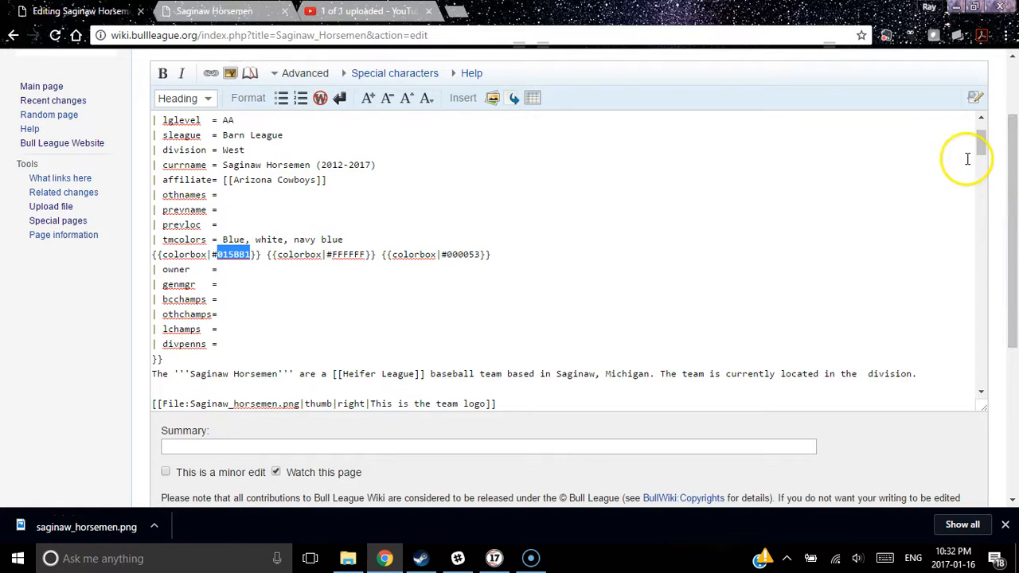
left_click_drag(1016, 227, 1016, 236)
left_click_drag(1015, 250, 1015, 139)
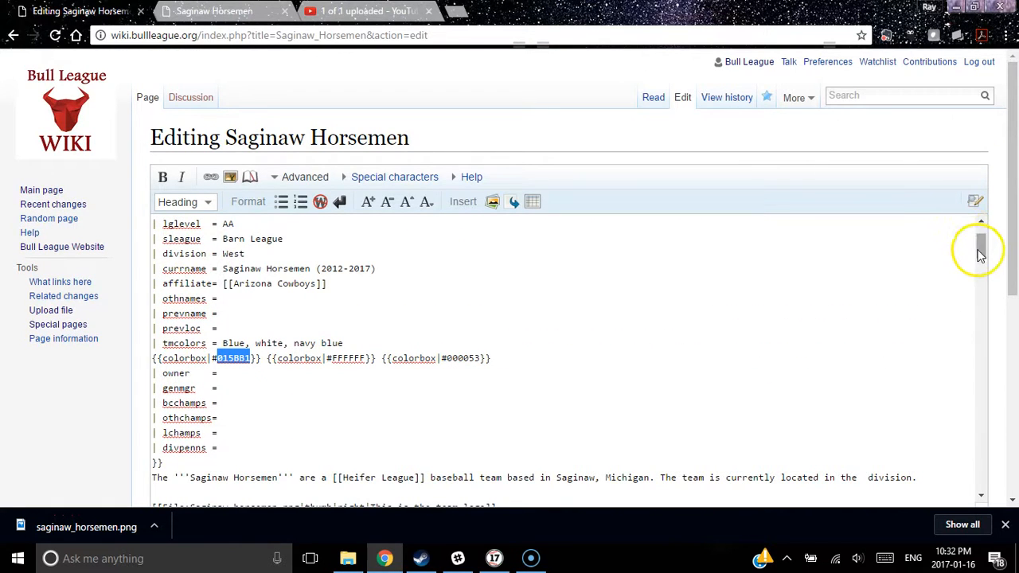
scroll(1013, 255, "down", 1)
scroll(1012, 255, "up", 1)
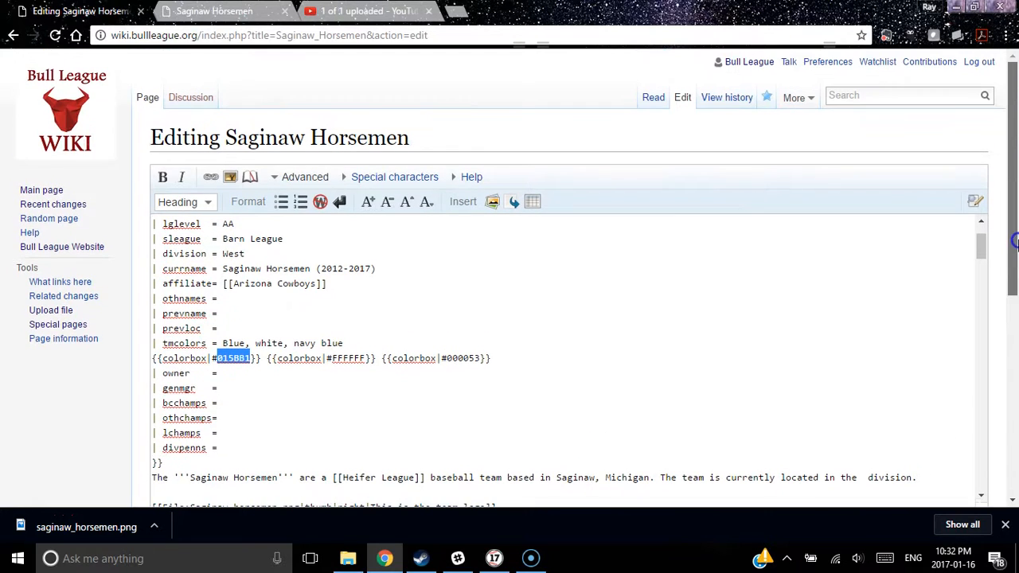
left_click(13, 36)
Follow the Heifer League link from the team's introduction and view the Barn League teams in the league's team table.
mouse_move(1015, 184)
left_mouse_down()
mouse_move(1015, 315)
mouse_move(1016, 180)
left_mouse_up()
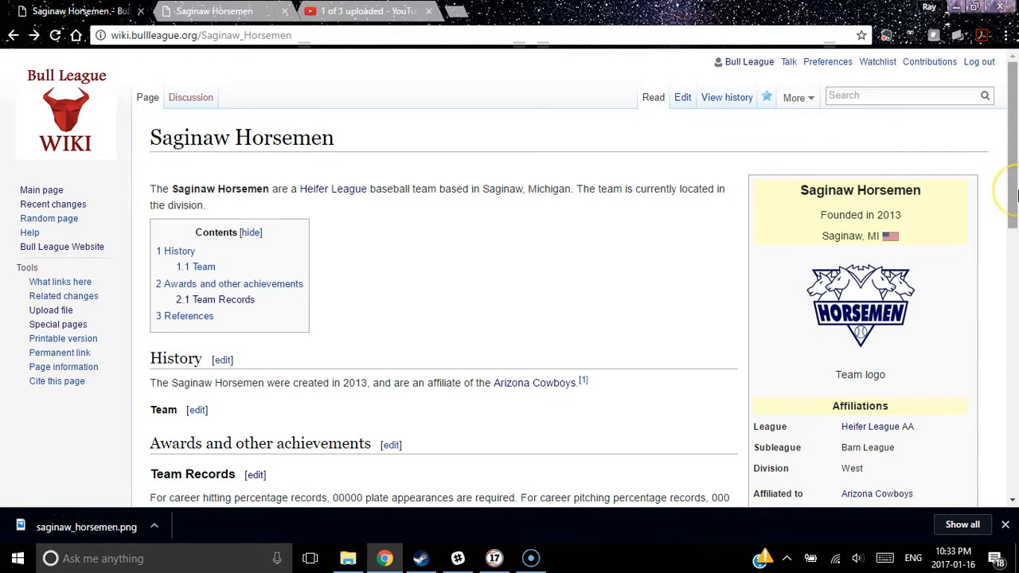
left_click(333, 189)
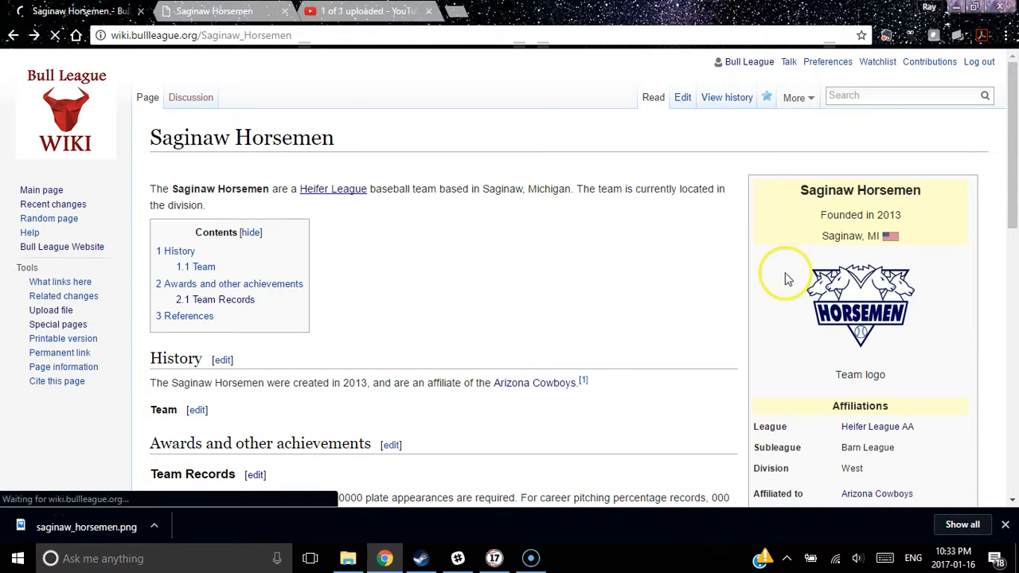
left_click_drag(1016, 215, 1016, 376)
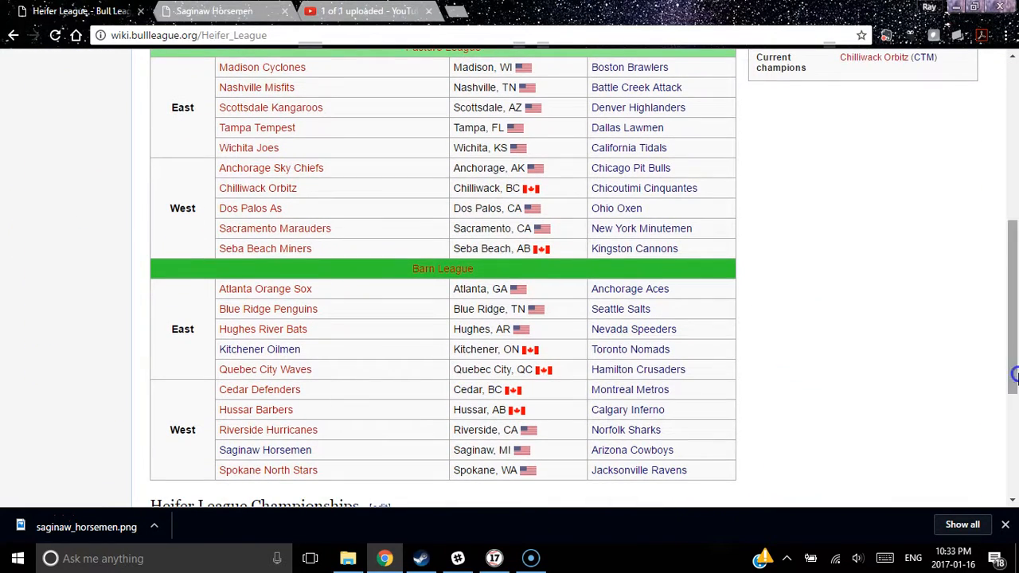